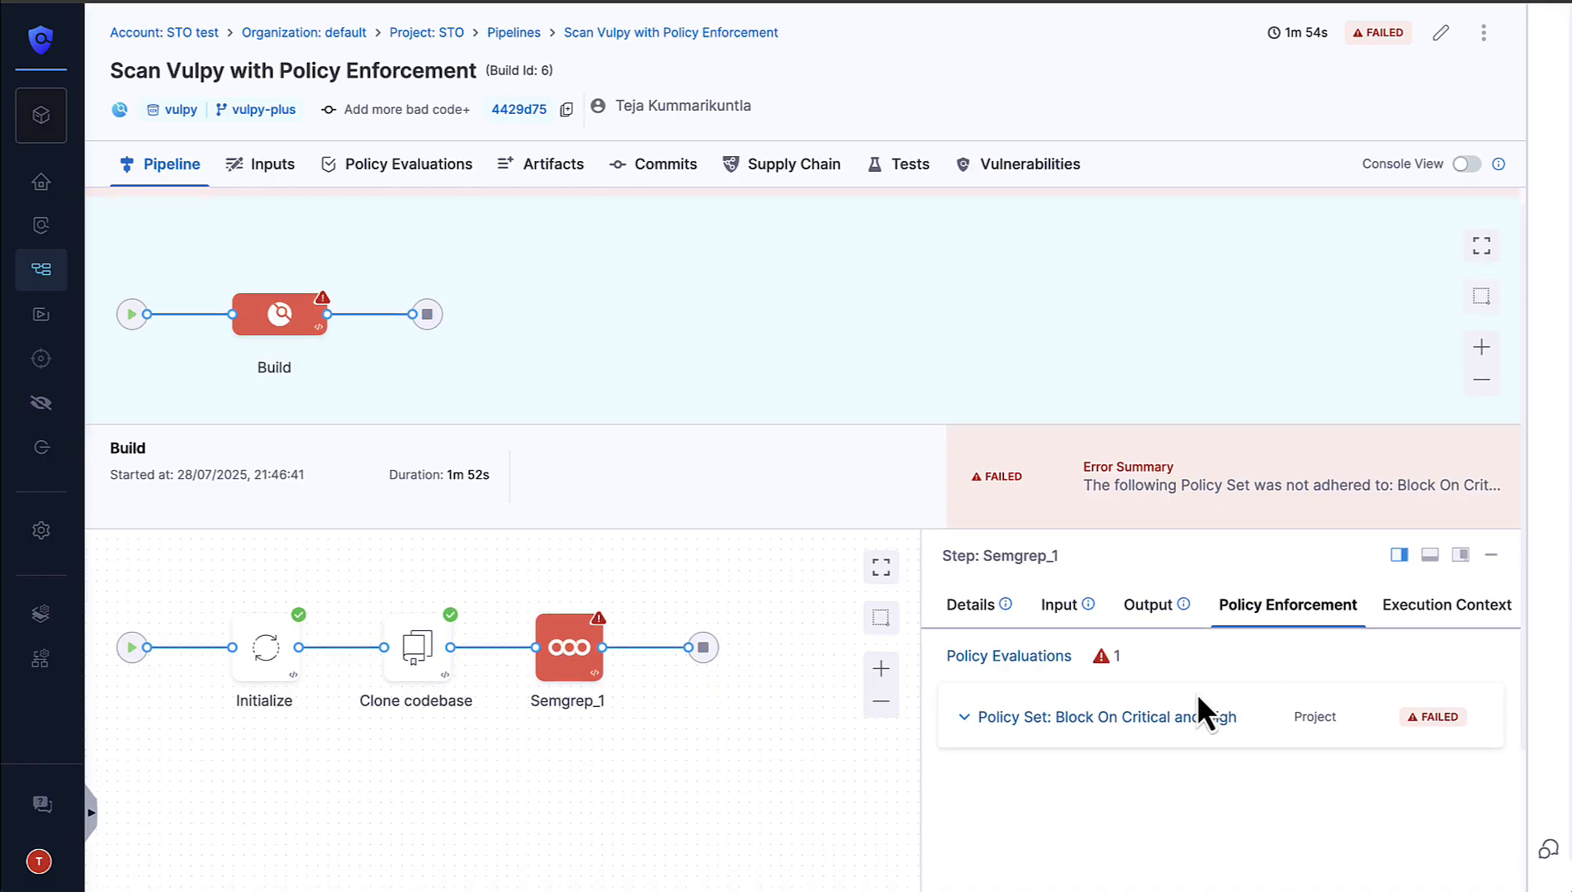
Step: Expand the Block On Critical and High policy set for the Semgrep_1 step and review which vulnerabilities violate its deny list
left_click(975, 702)
scroll(1081, 742, "down", 5)
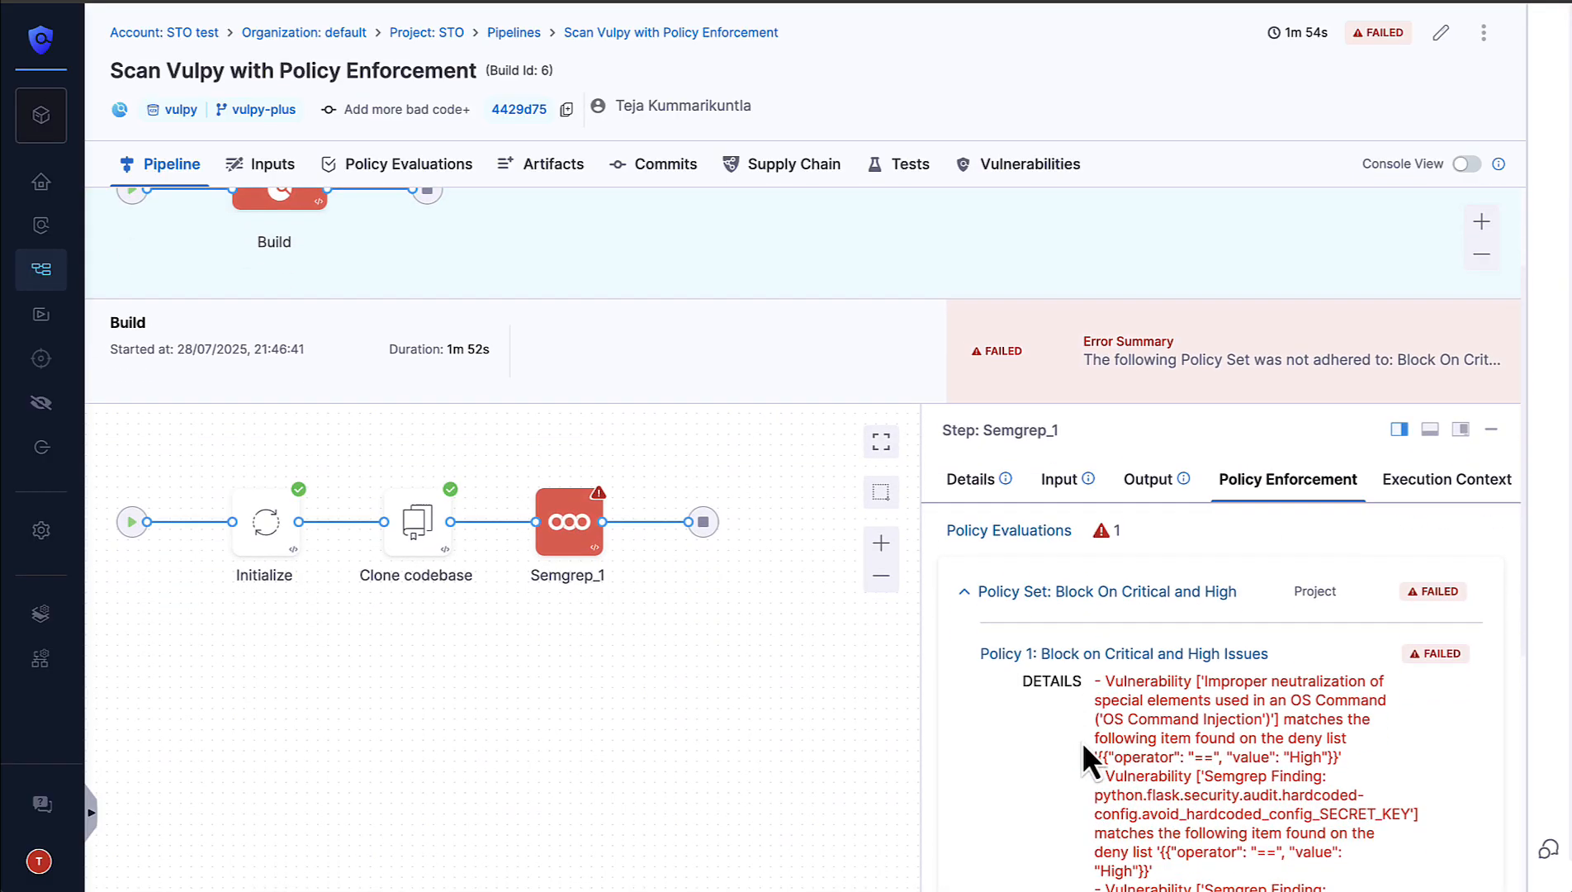
scroll(1147, 636, "down", 2)
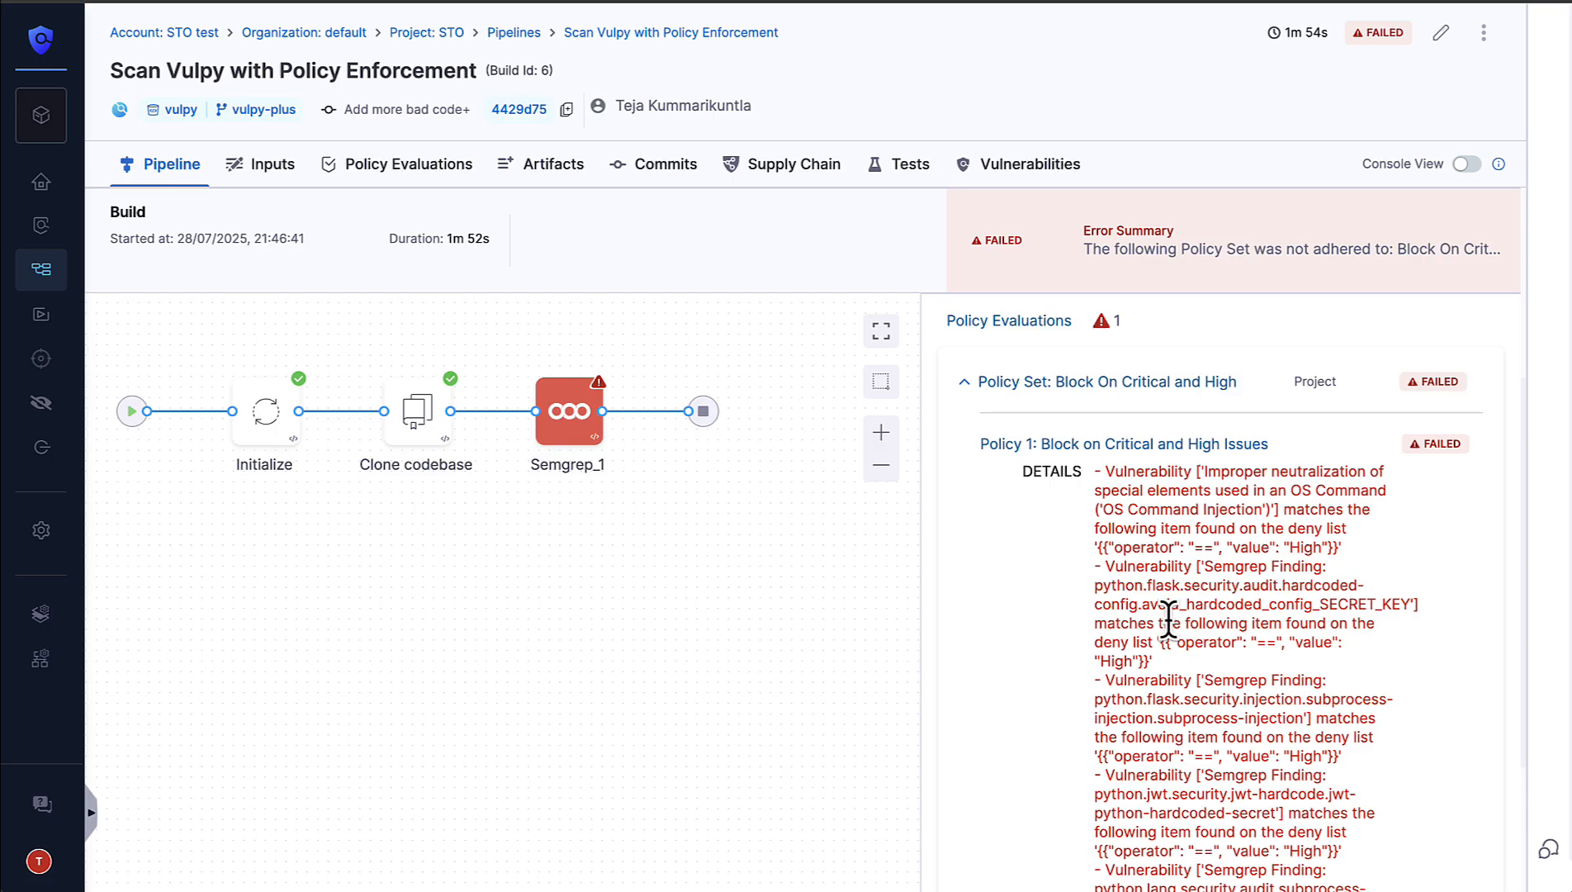
scroll(1169, 618, "down", 3)
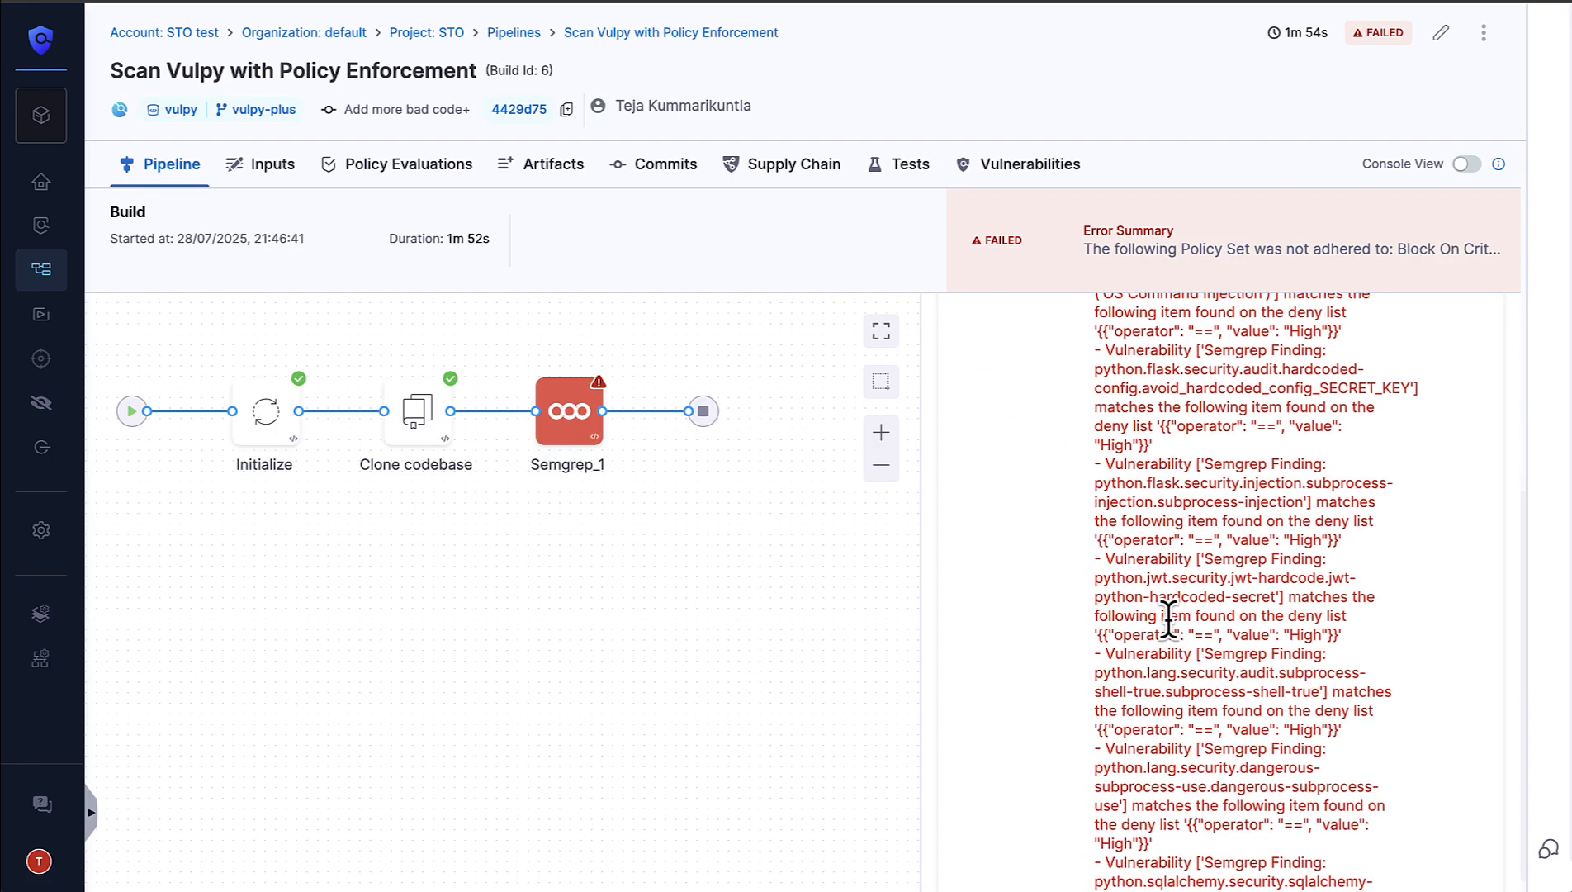
scroll(1169, 618, "up", 5)
scroll(1168, 620, "up", 1)
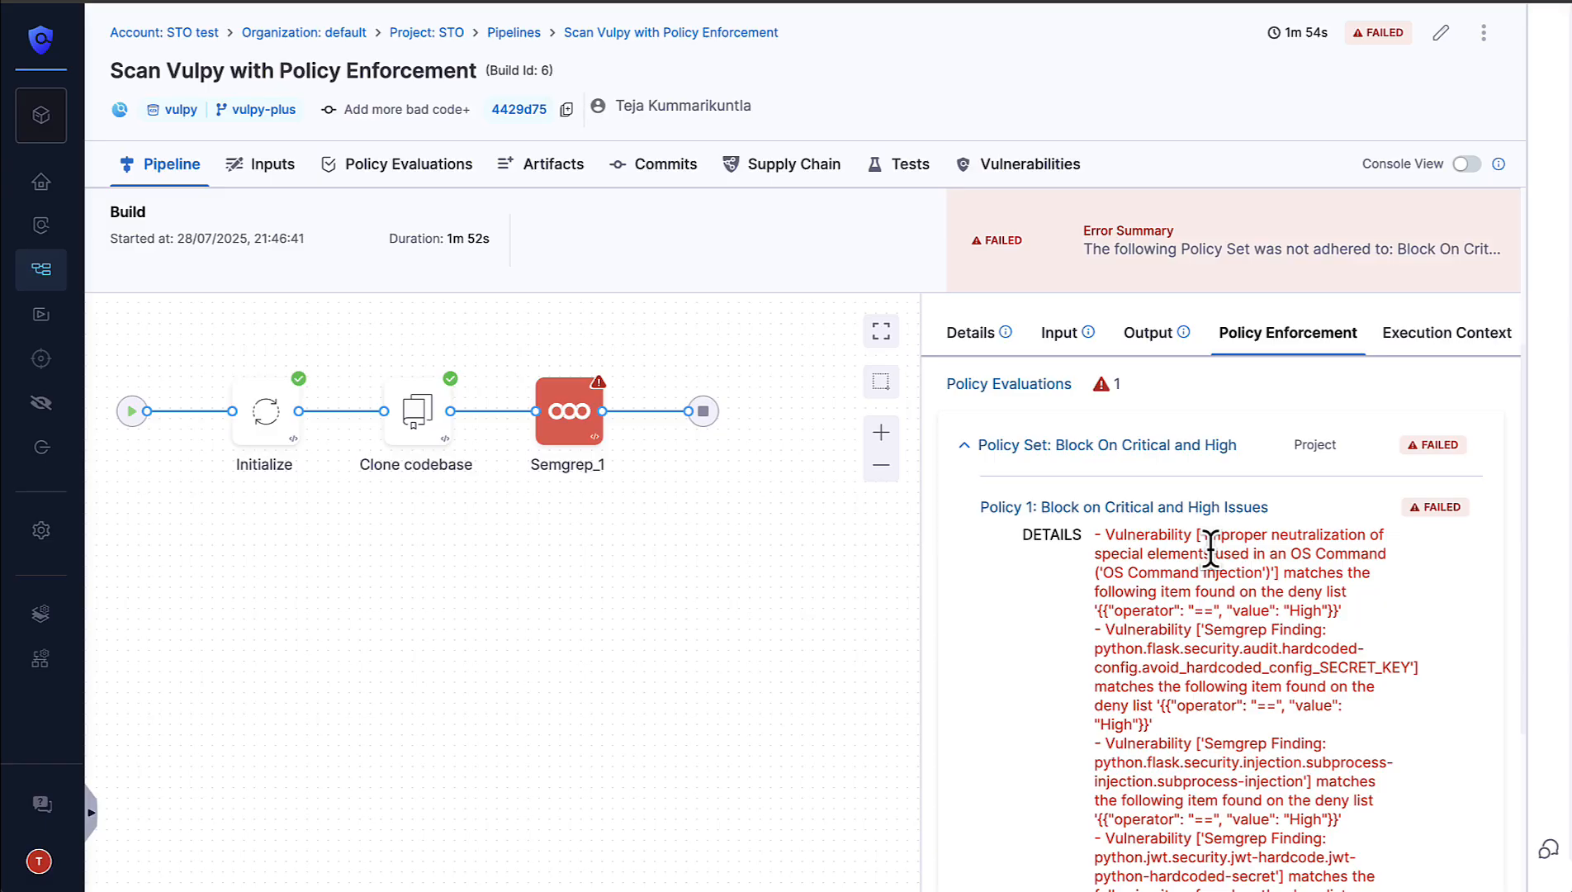
scroll(1210, 549, "up", 2)
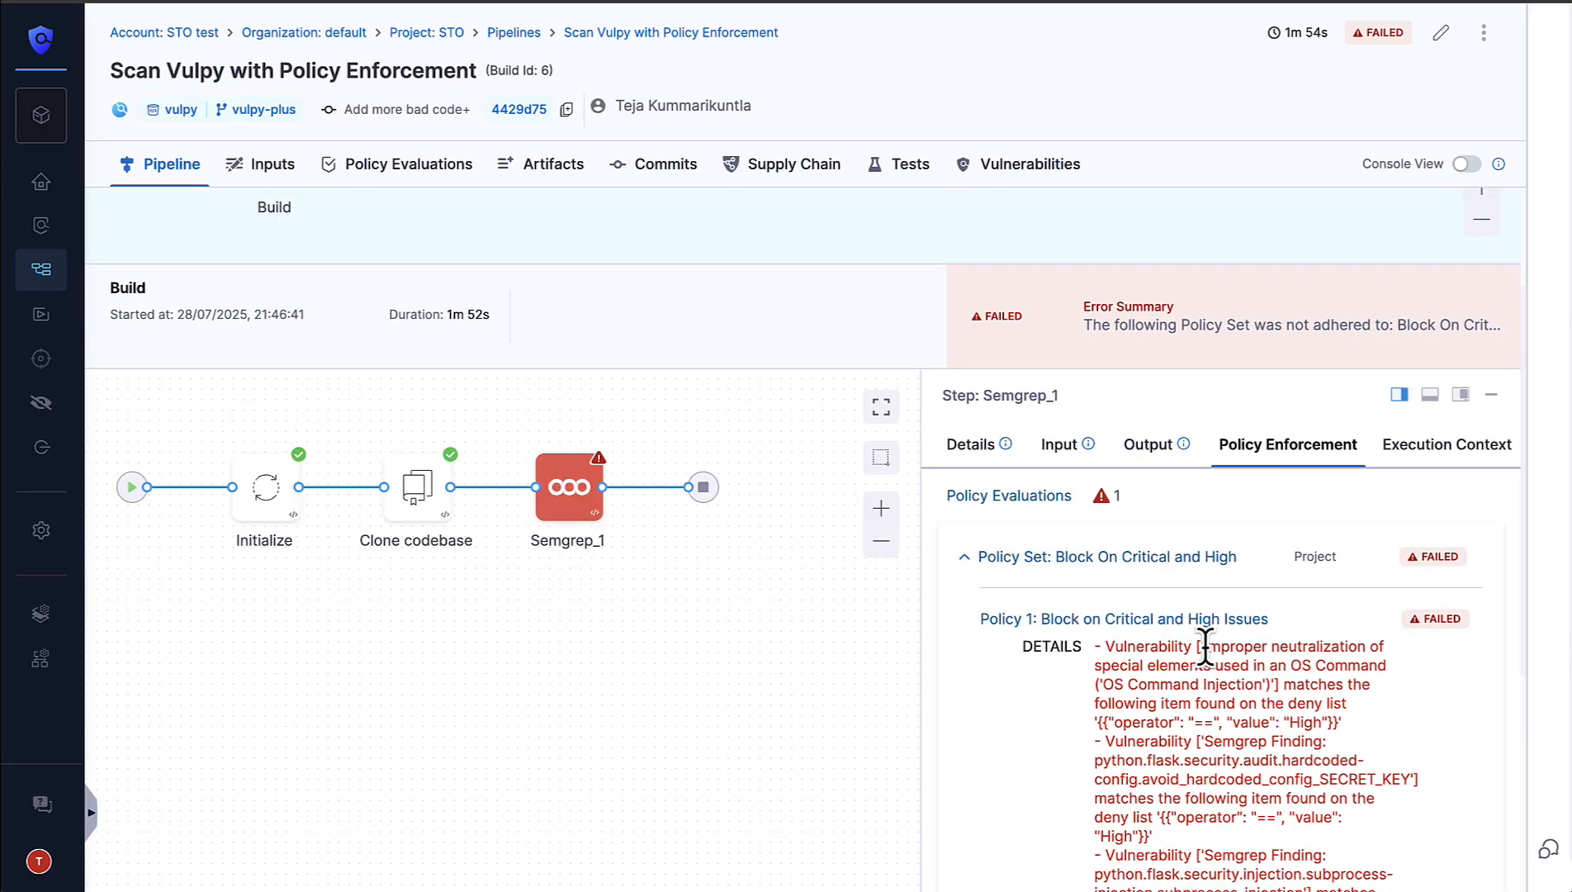
Step: Copy the OS Command Injection vulnerability's name, then open that issue from the build's vulnerabilities and show its occurrences
left_click_drag(1205, 647, 1278, 684)
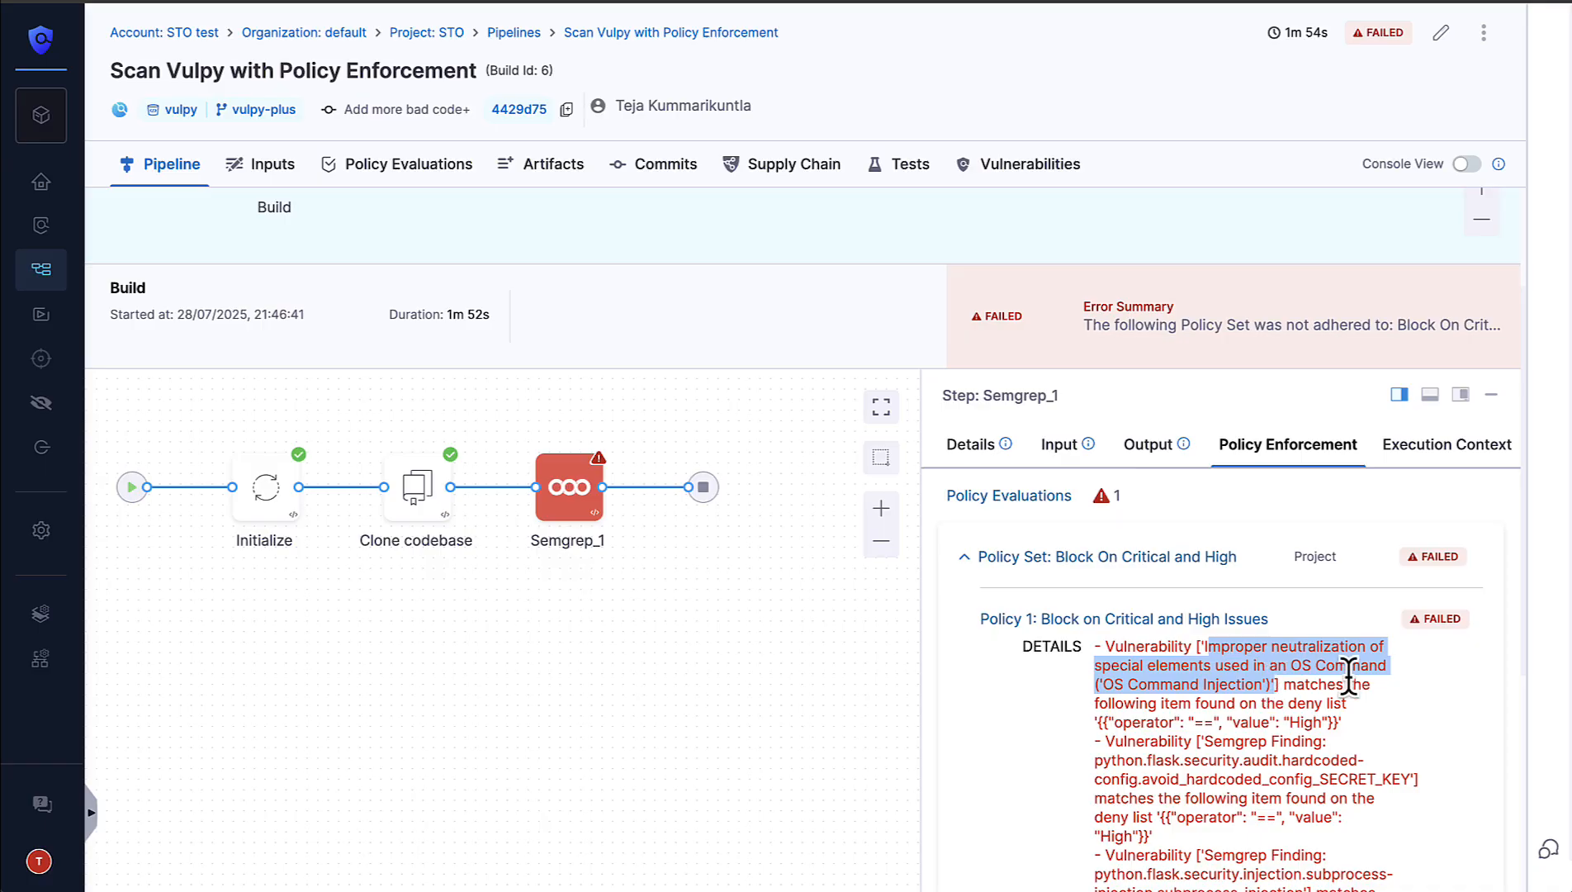
left_click(1024, 170)
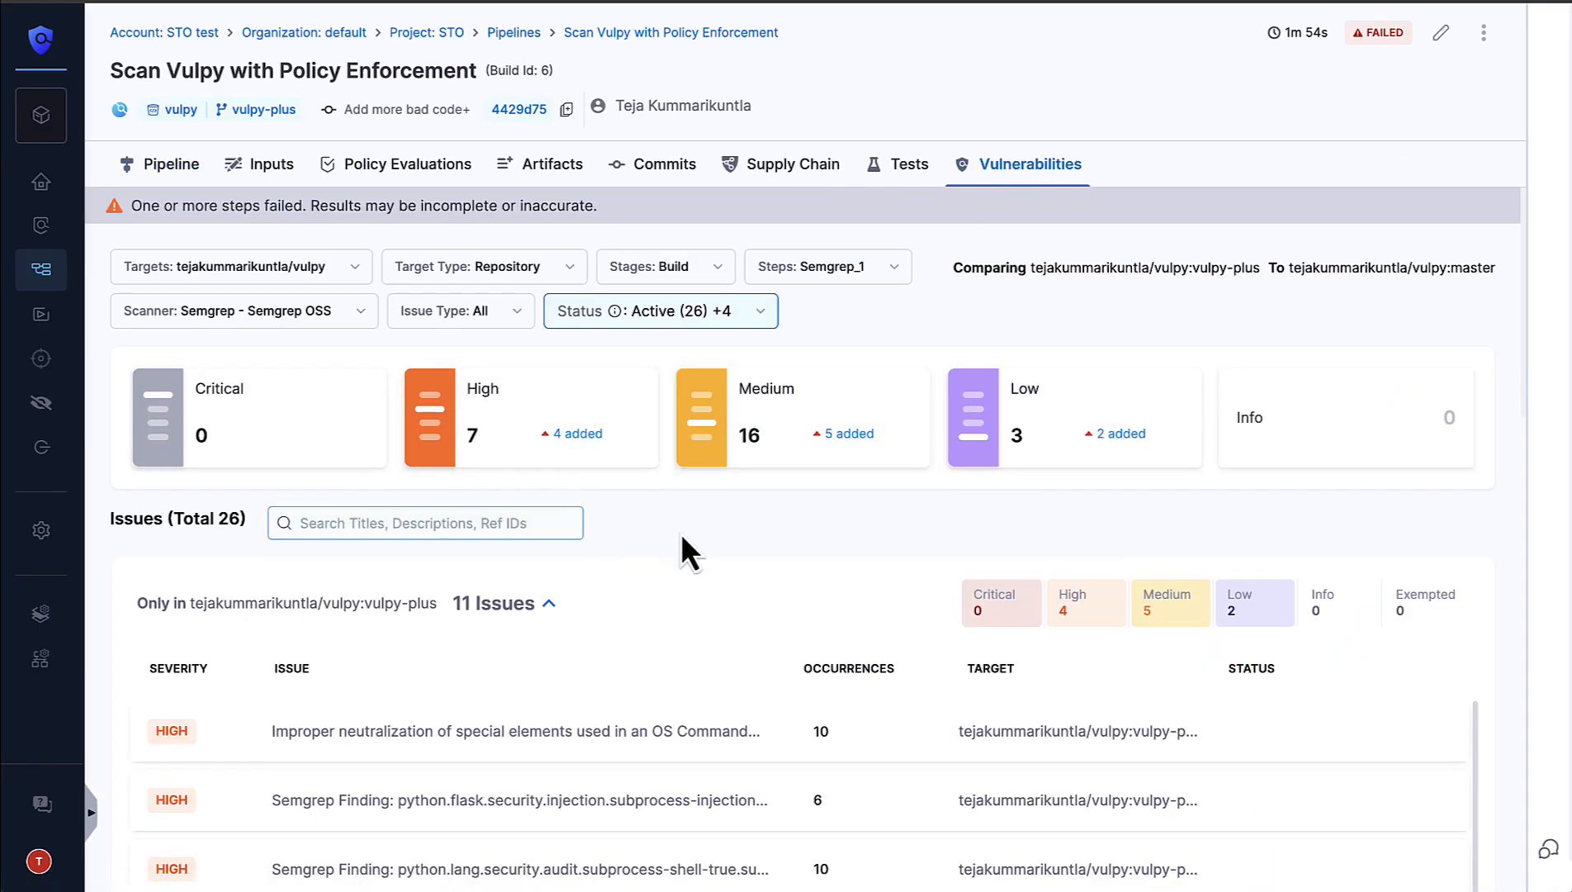
scroll(681, 534, "down", 1)
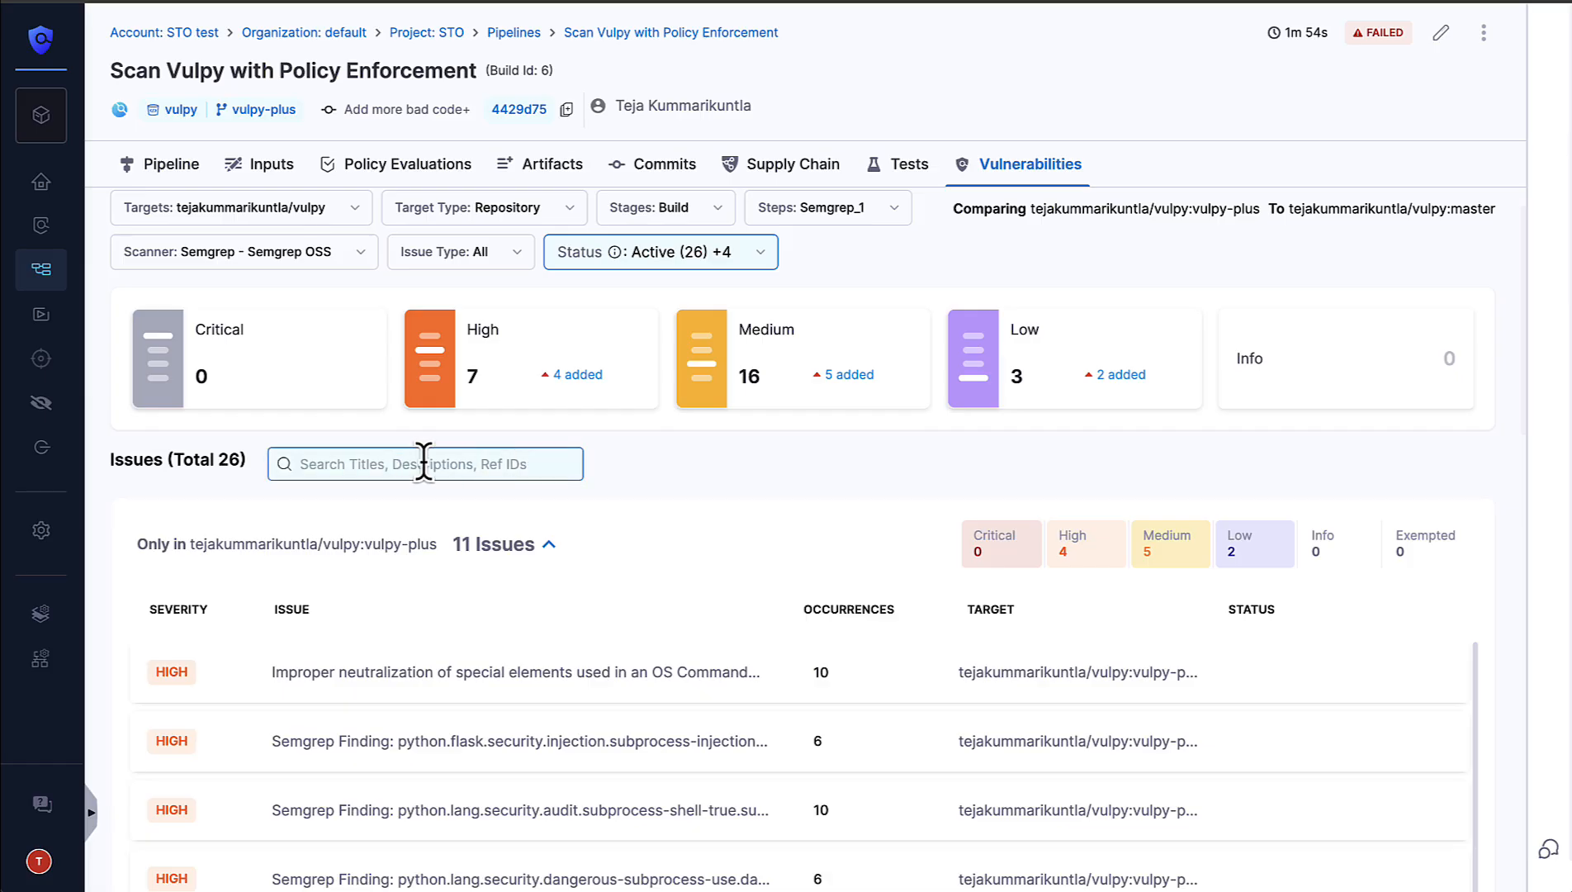
left_click(743, 682)
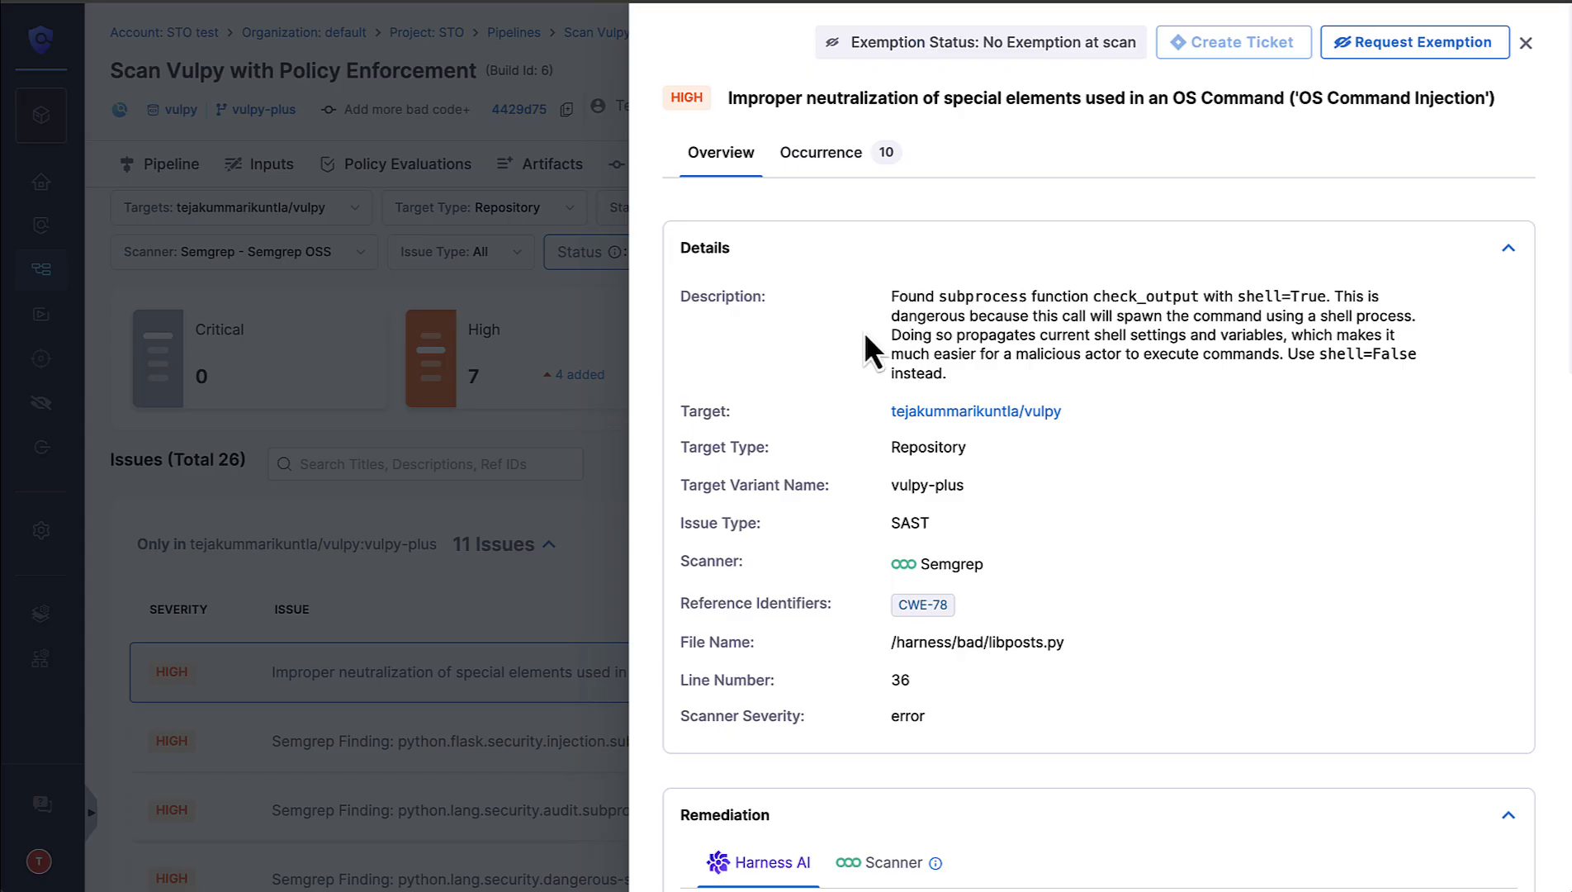
left_click(840, 156)
left_click(832, 157)
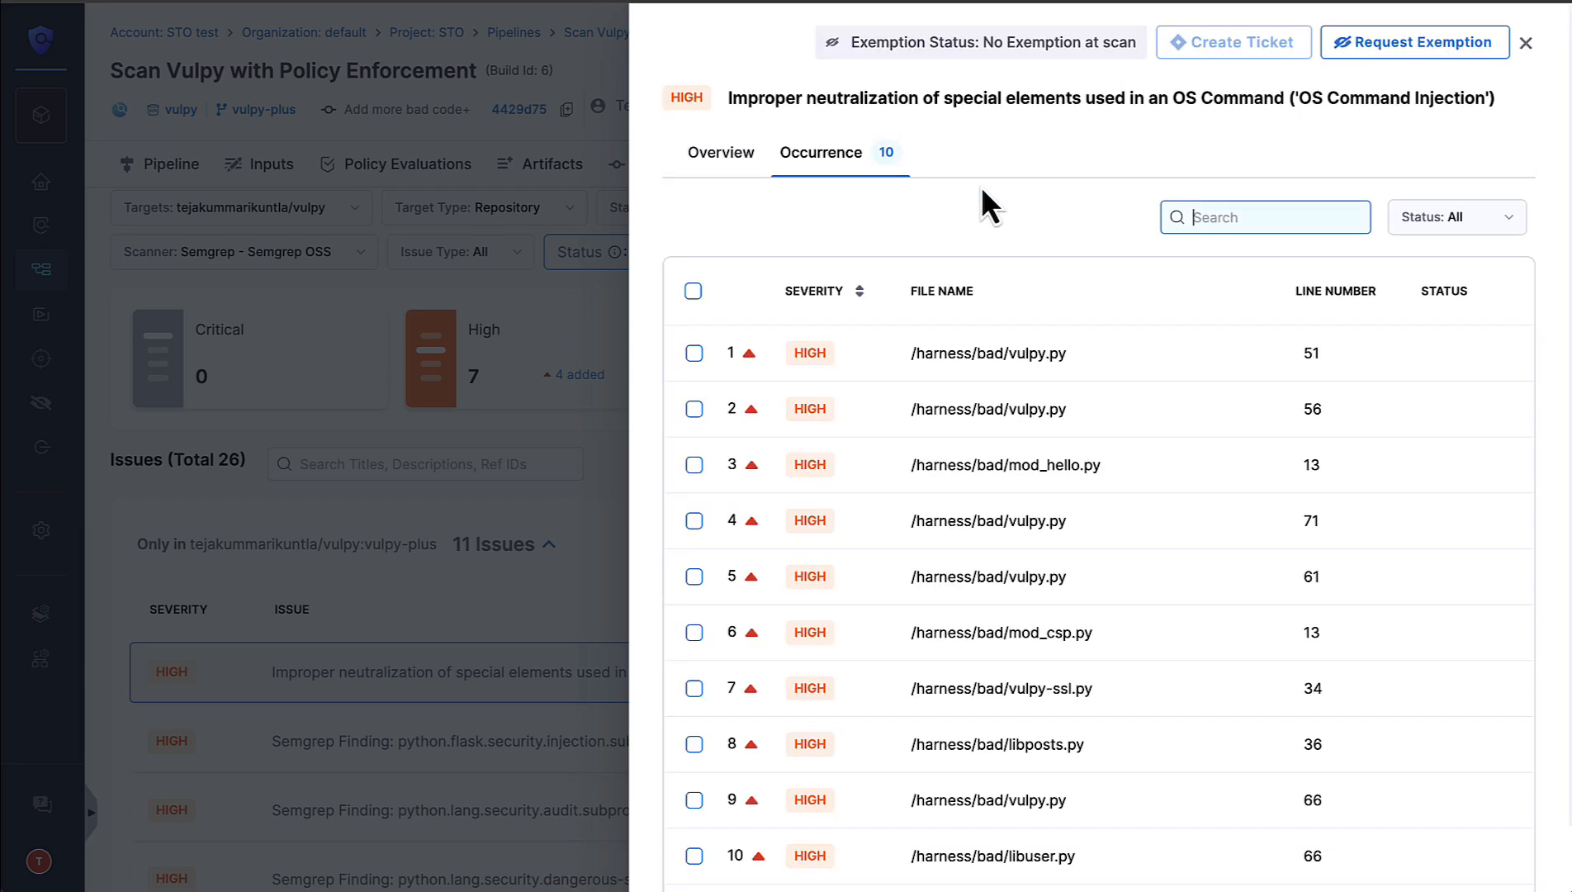
left_click(695, 409)
left_click(694, 464)
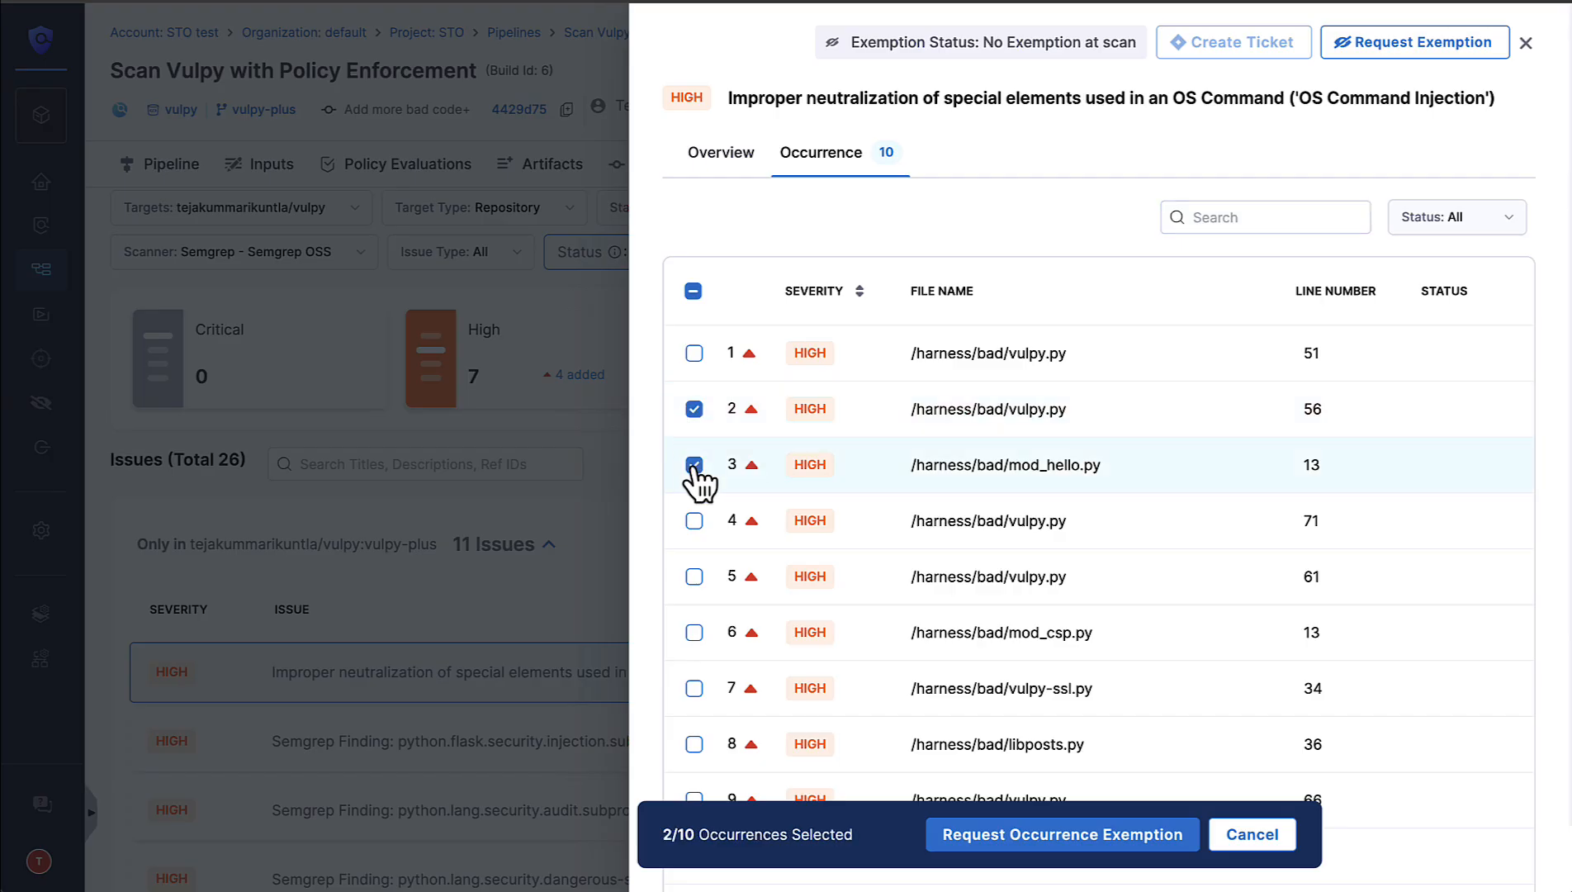
left_click(694, 521)
left_click(694, 576)
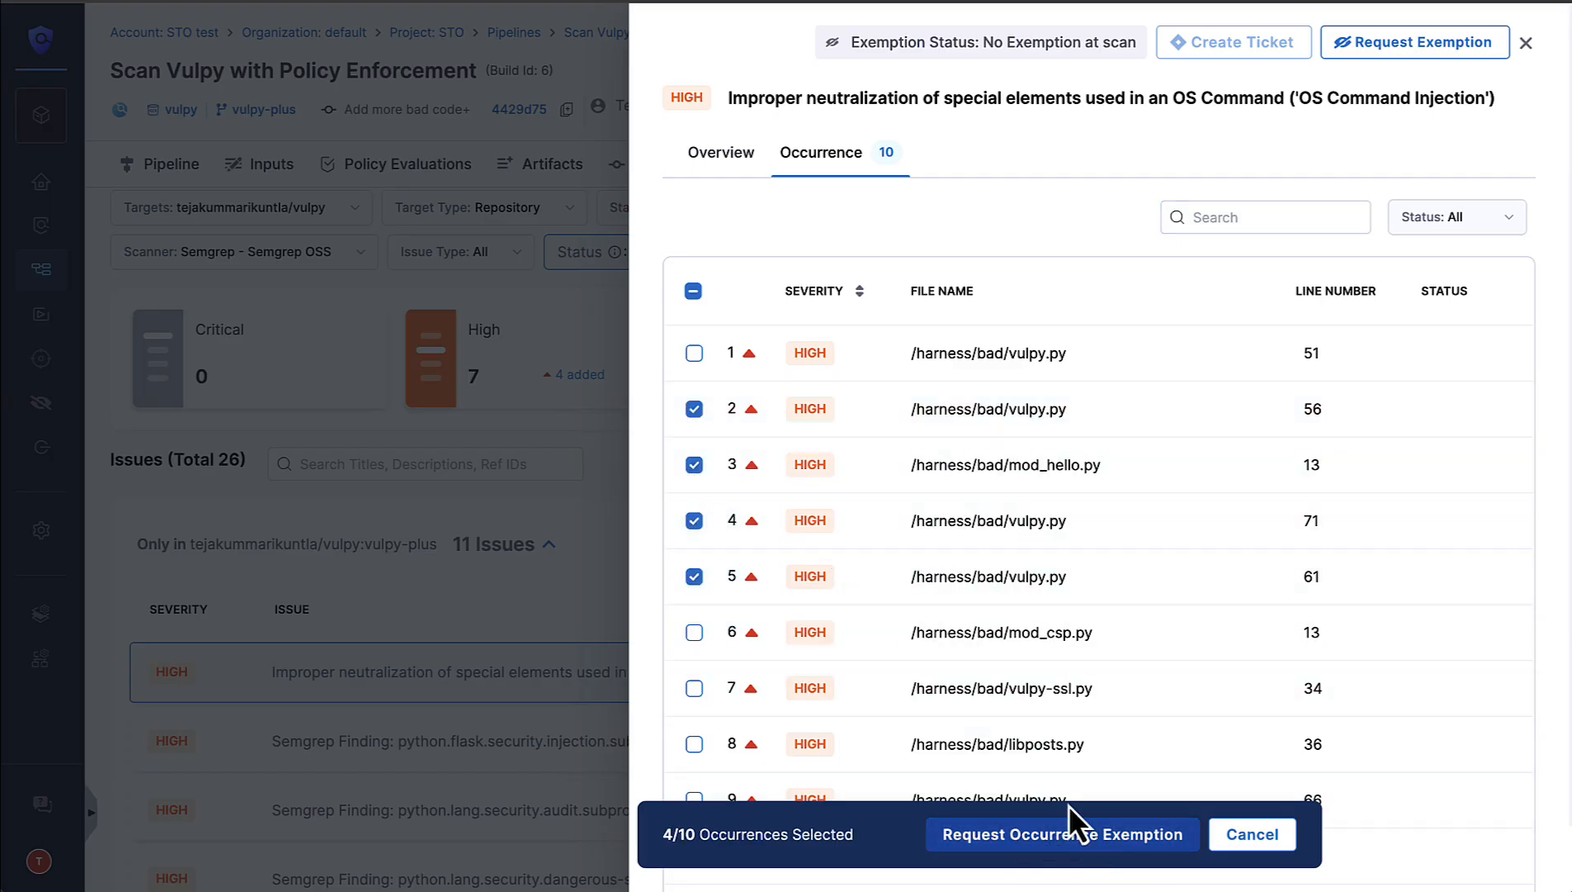
left_click(695, 409)
left_click(695, 465)
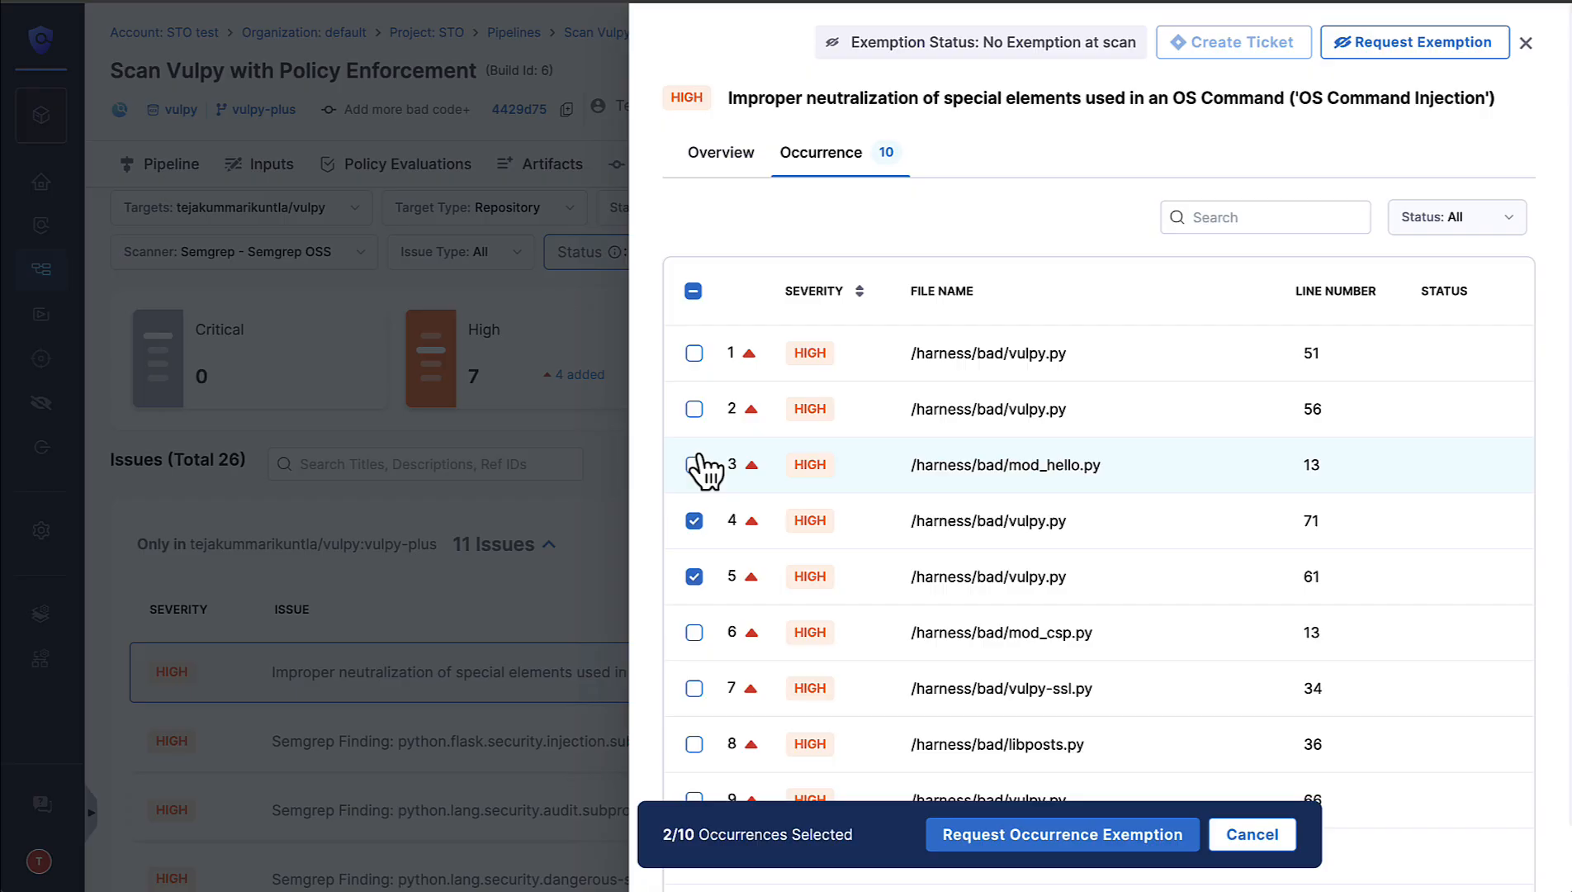
left_click(695, 520)
left_click(694, 577)
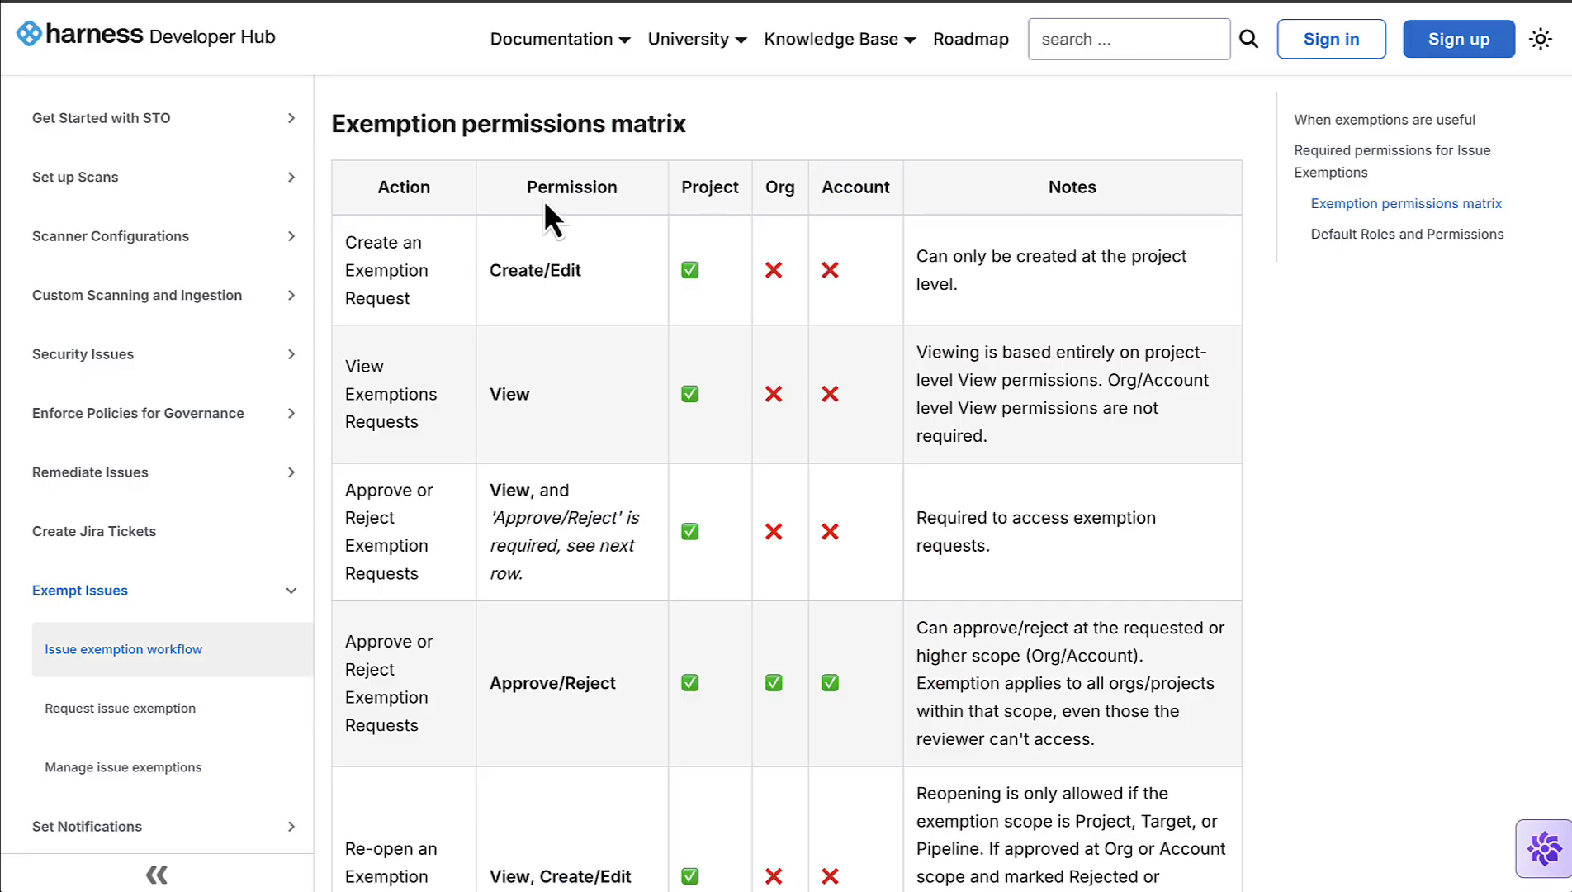
Step: Review the permission needed to create an exemption request in the Exemption permissions matrix of the Harness Developer Hub documentation
scroll(512, 296, "down", 1)
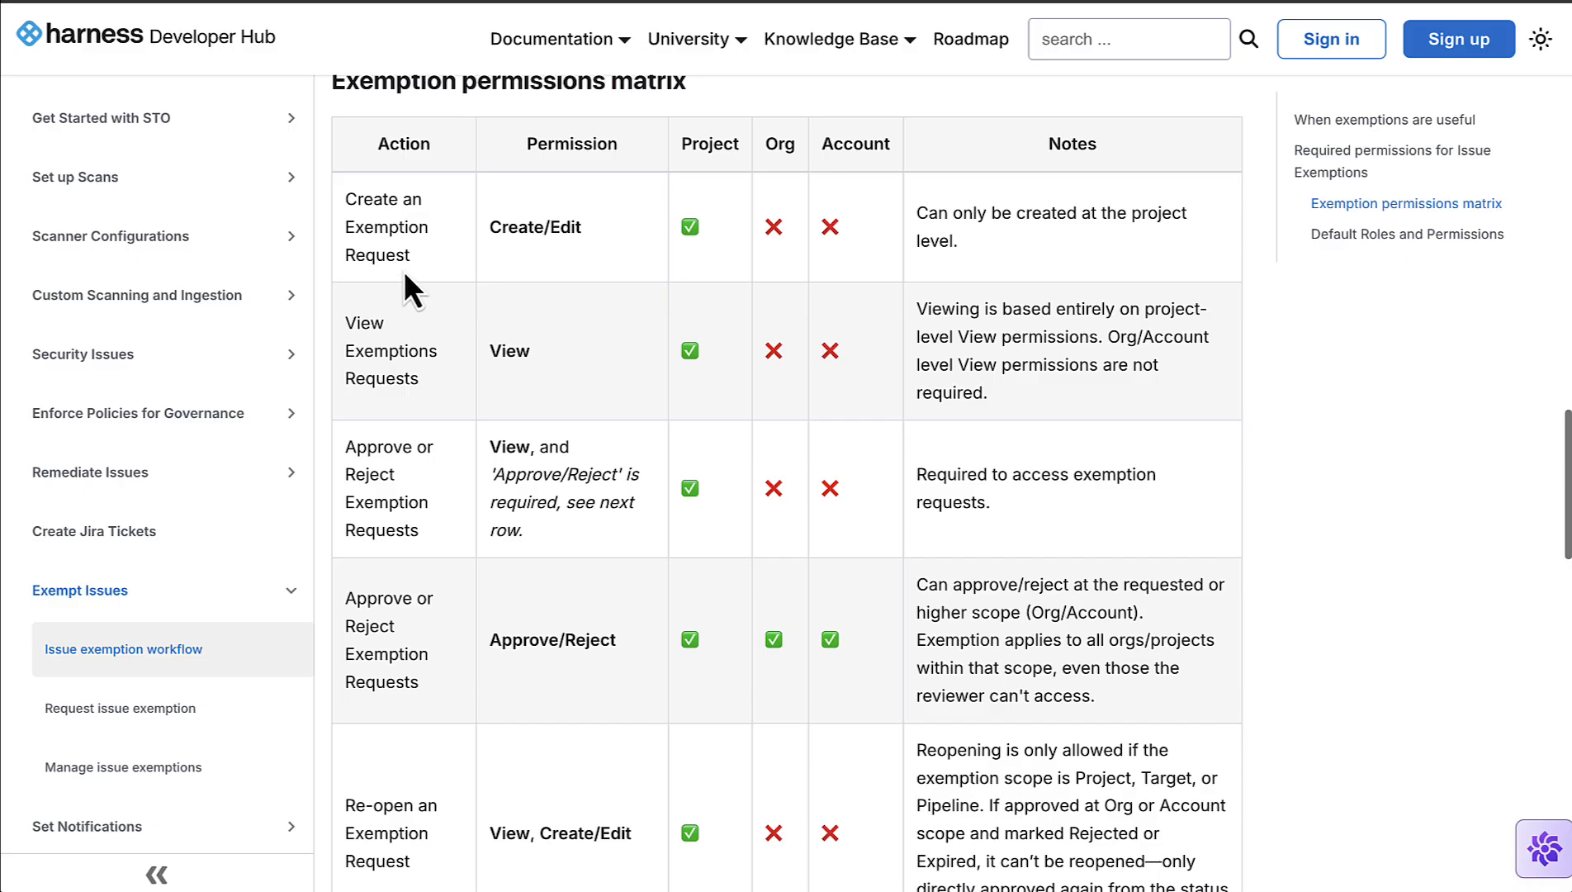
left_click_drag(344, 200, 421, 253)
left_click(497, 264)
double_click(518, 227)
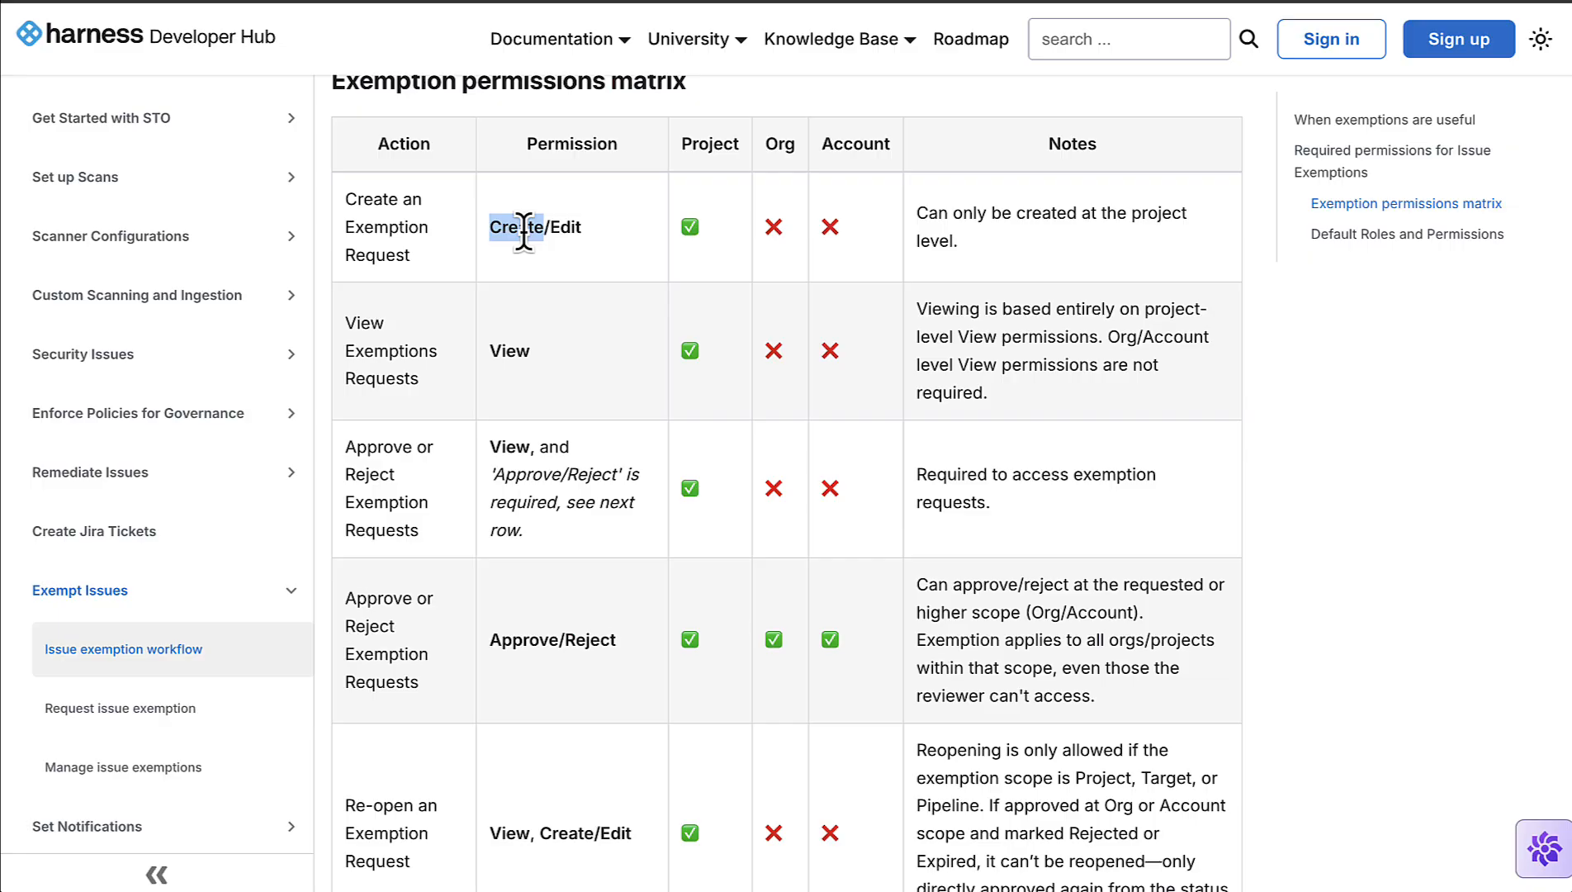
double_click(570, 227)
left_click(725, 237)
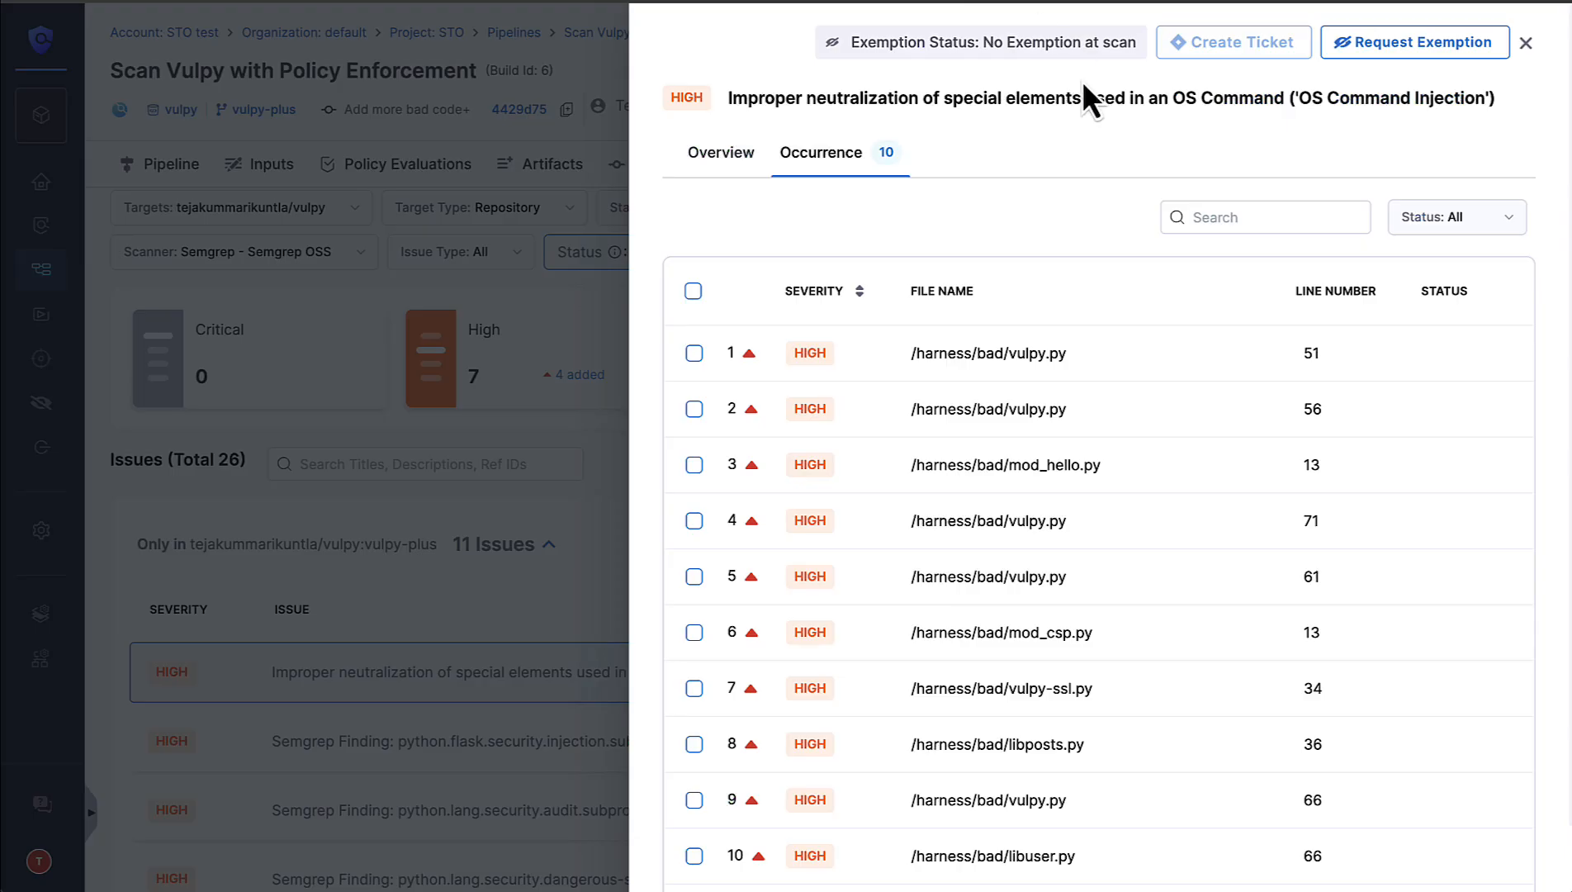
Step: Start an exemption request for the whole OS Command Injection issue, scoped to This Project and lasting 7 Days
left_click(738, 164)
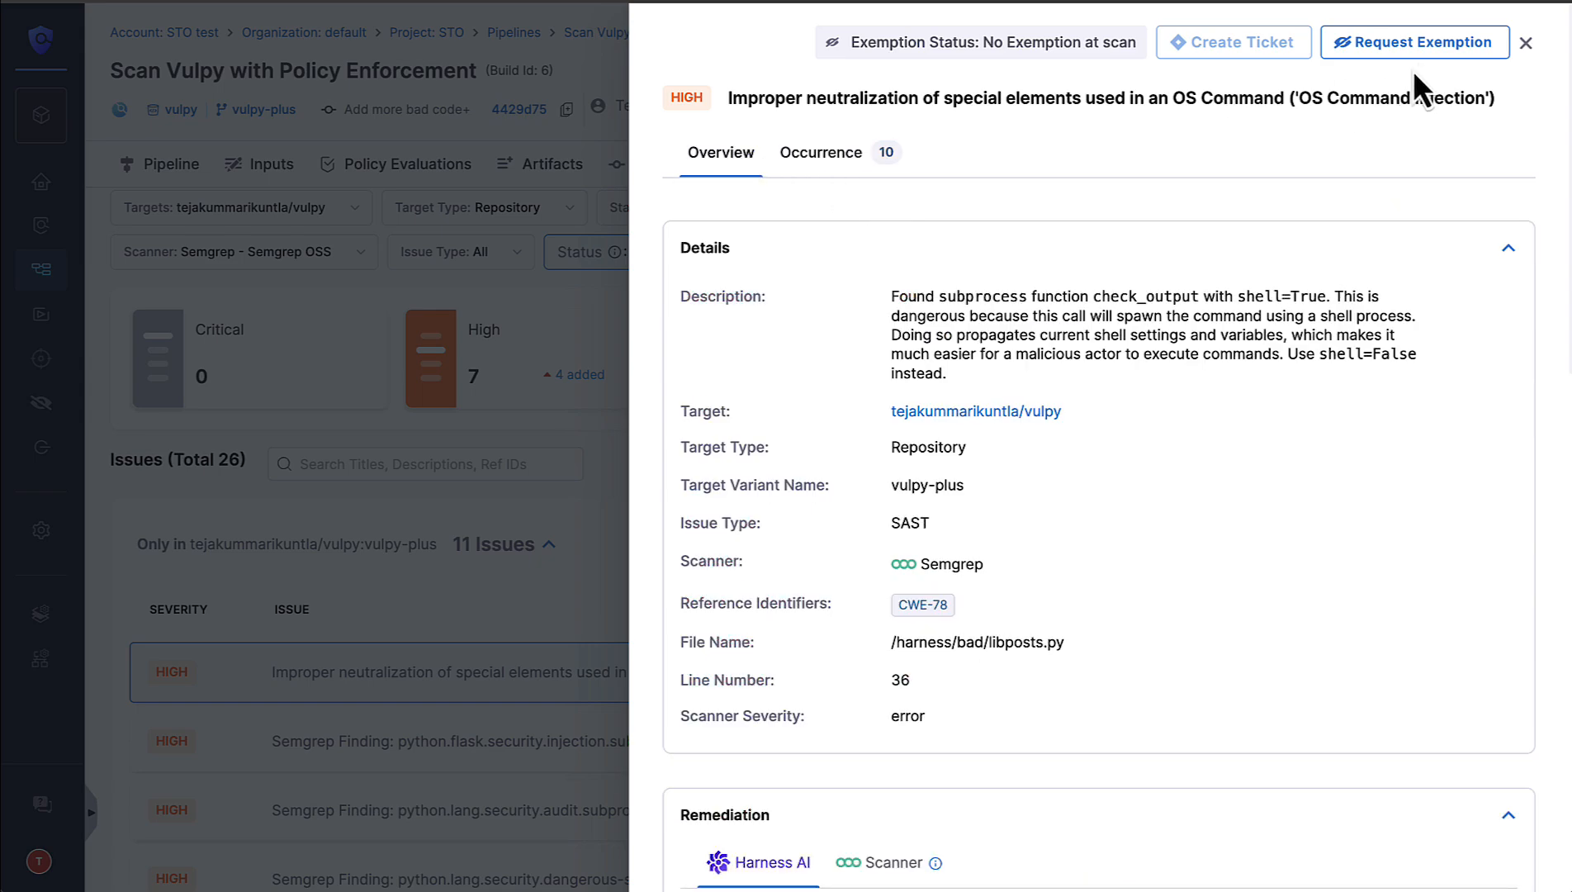
left_click(1437, 54)
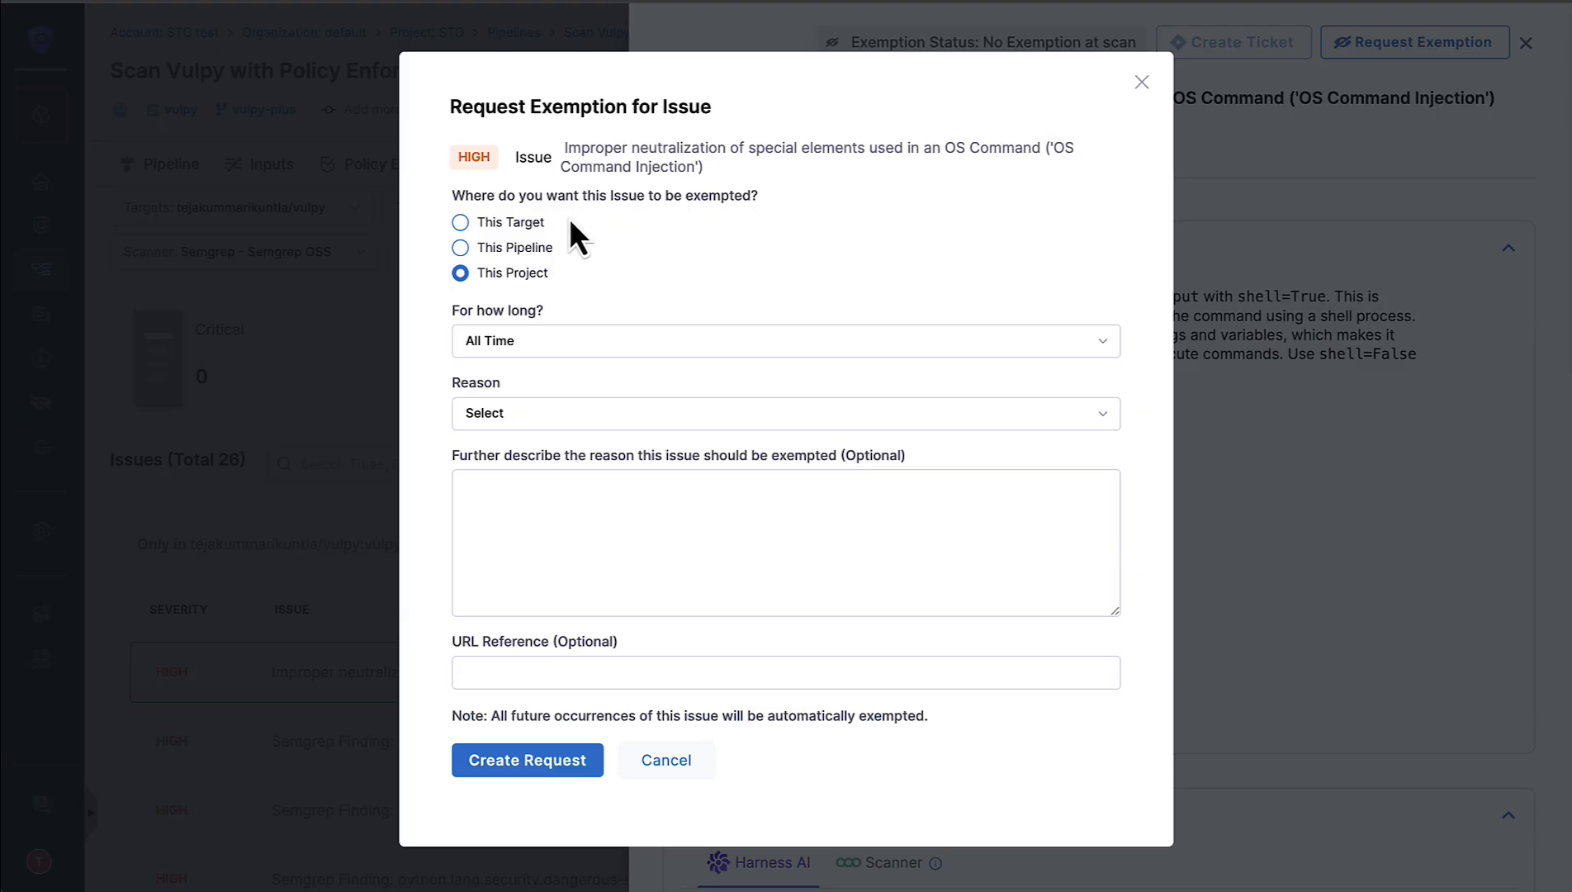
left_click(521, 223)
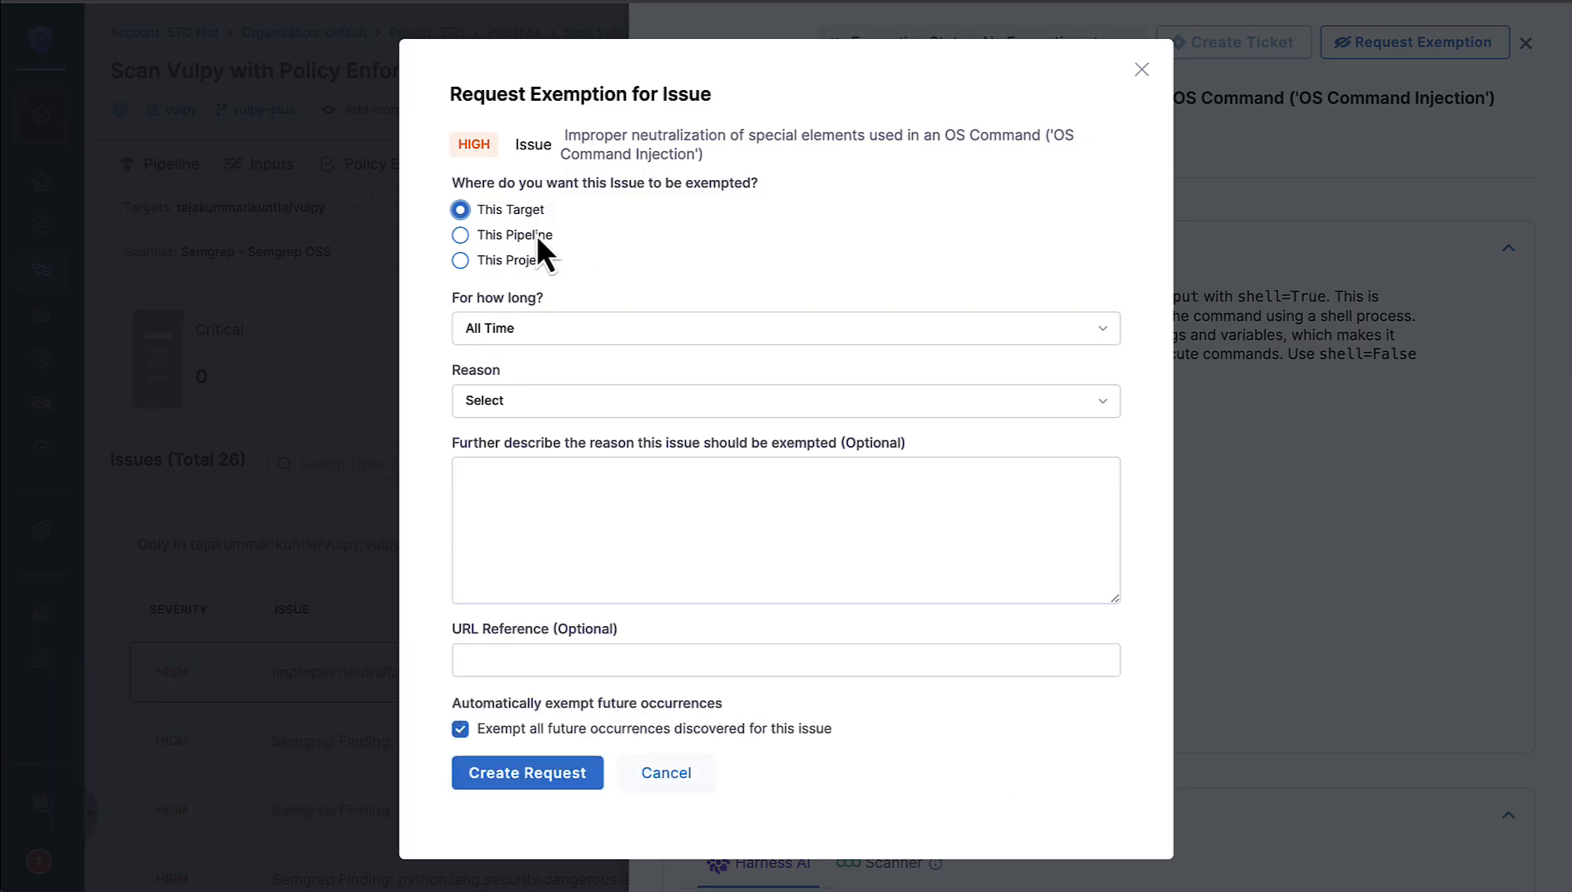
left_click(536, 235)
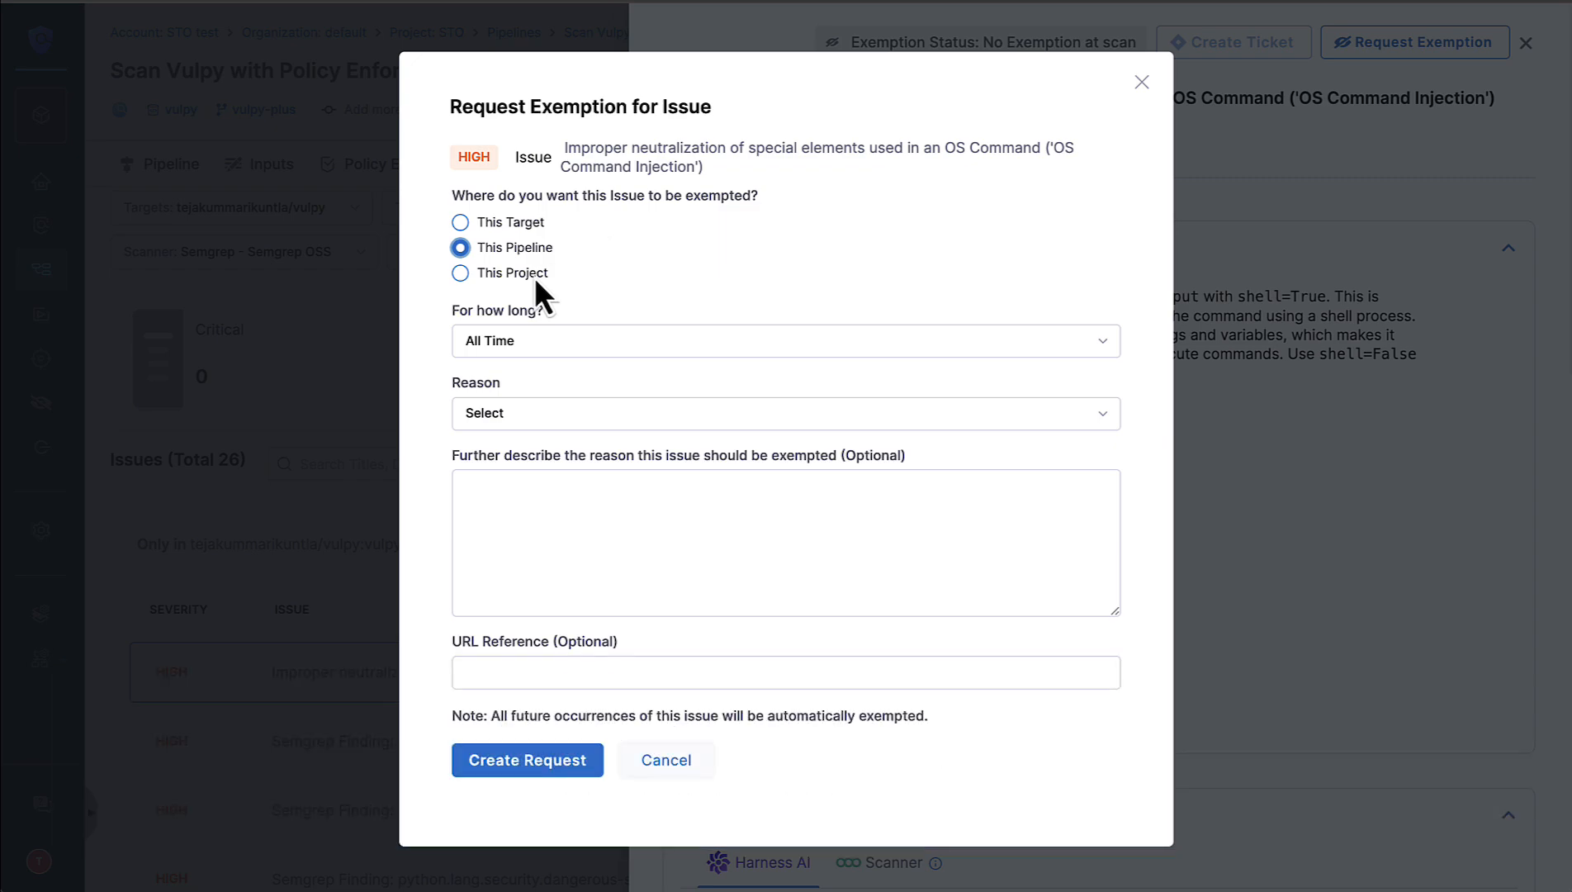
left_click(609, 278)
left_click(538, 348)
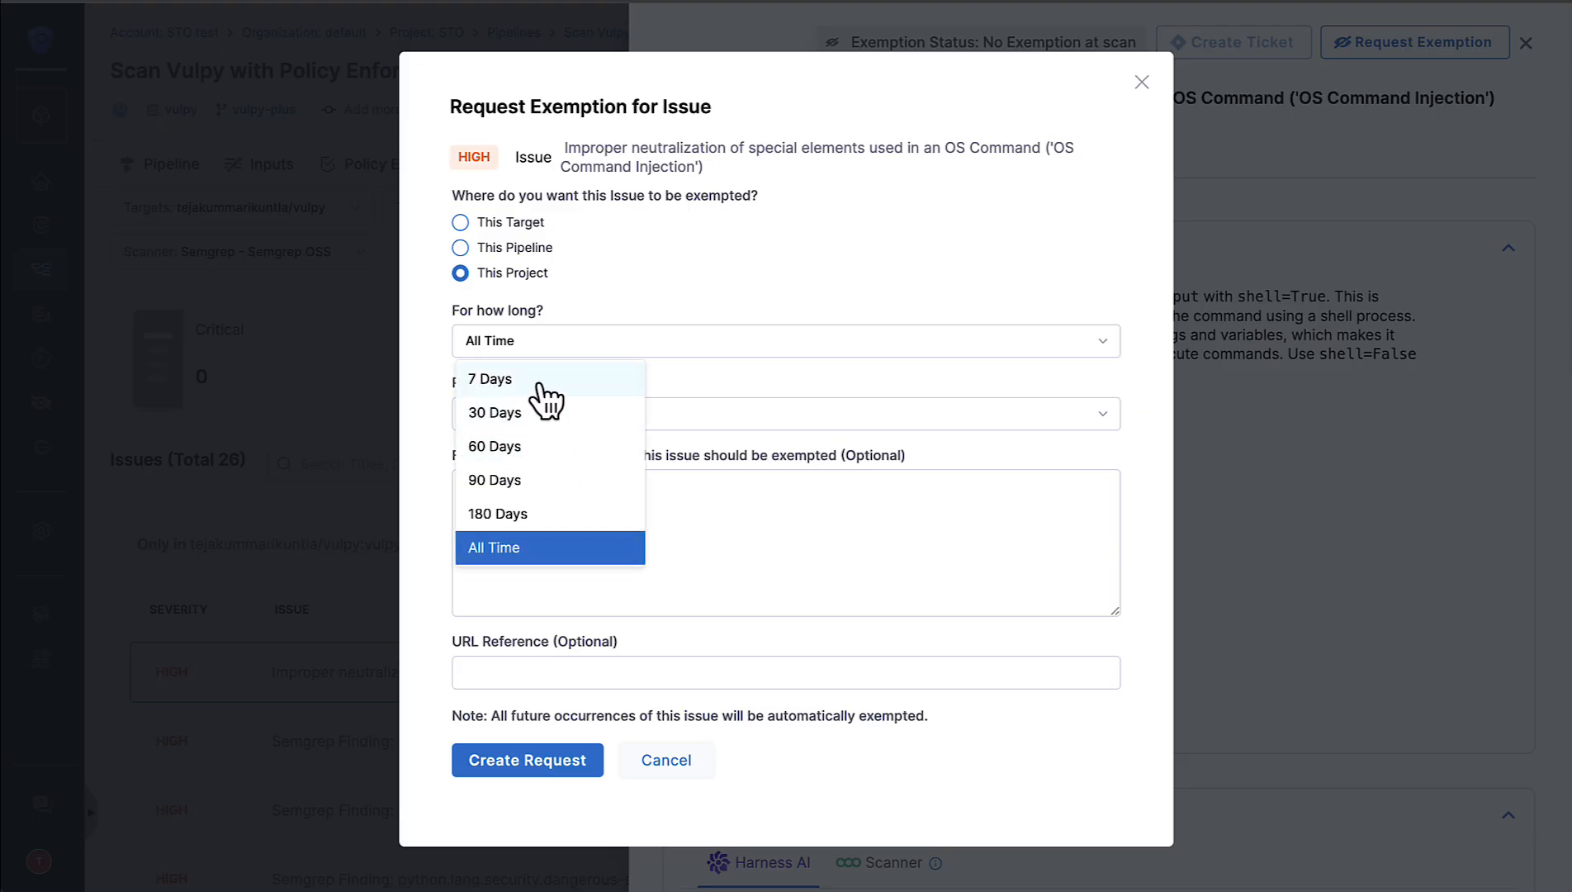
left_click(552, 380)
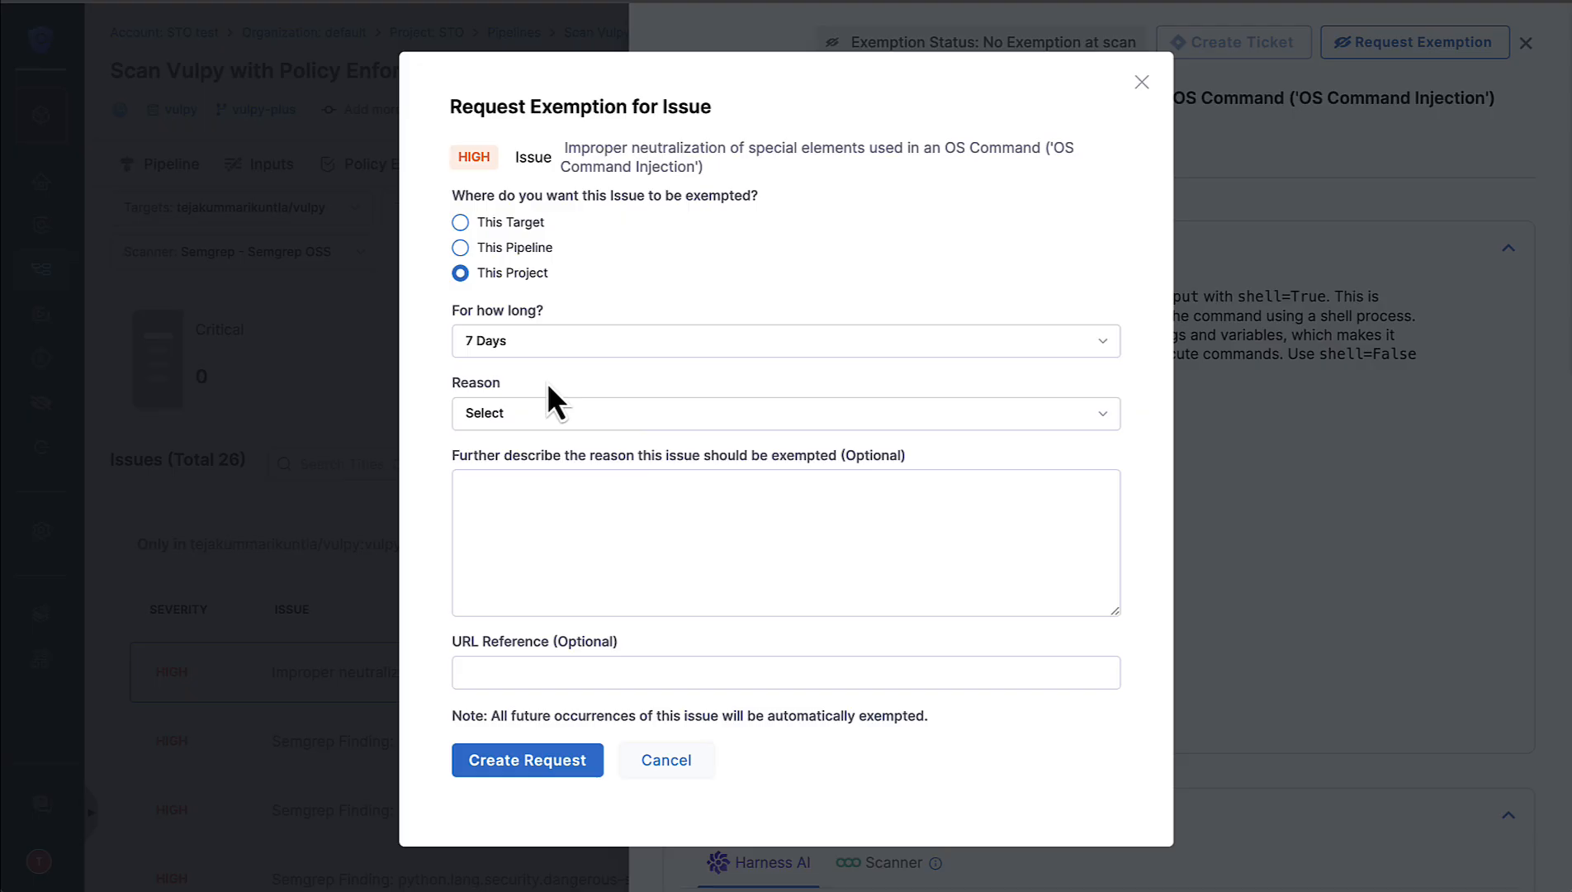
Step: Give Acceptable use as the reason, paste the copied vulnerability name as the description, and create the exemption request without a reference URL
left_click(576, 417)
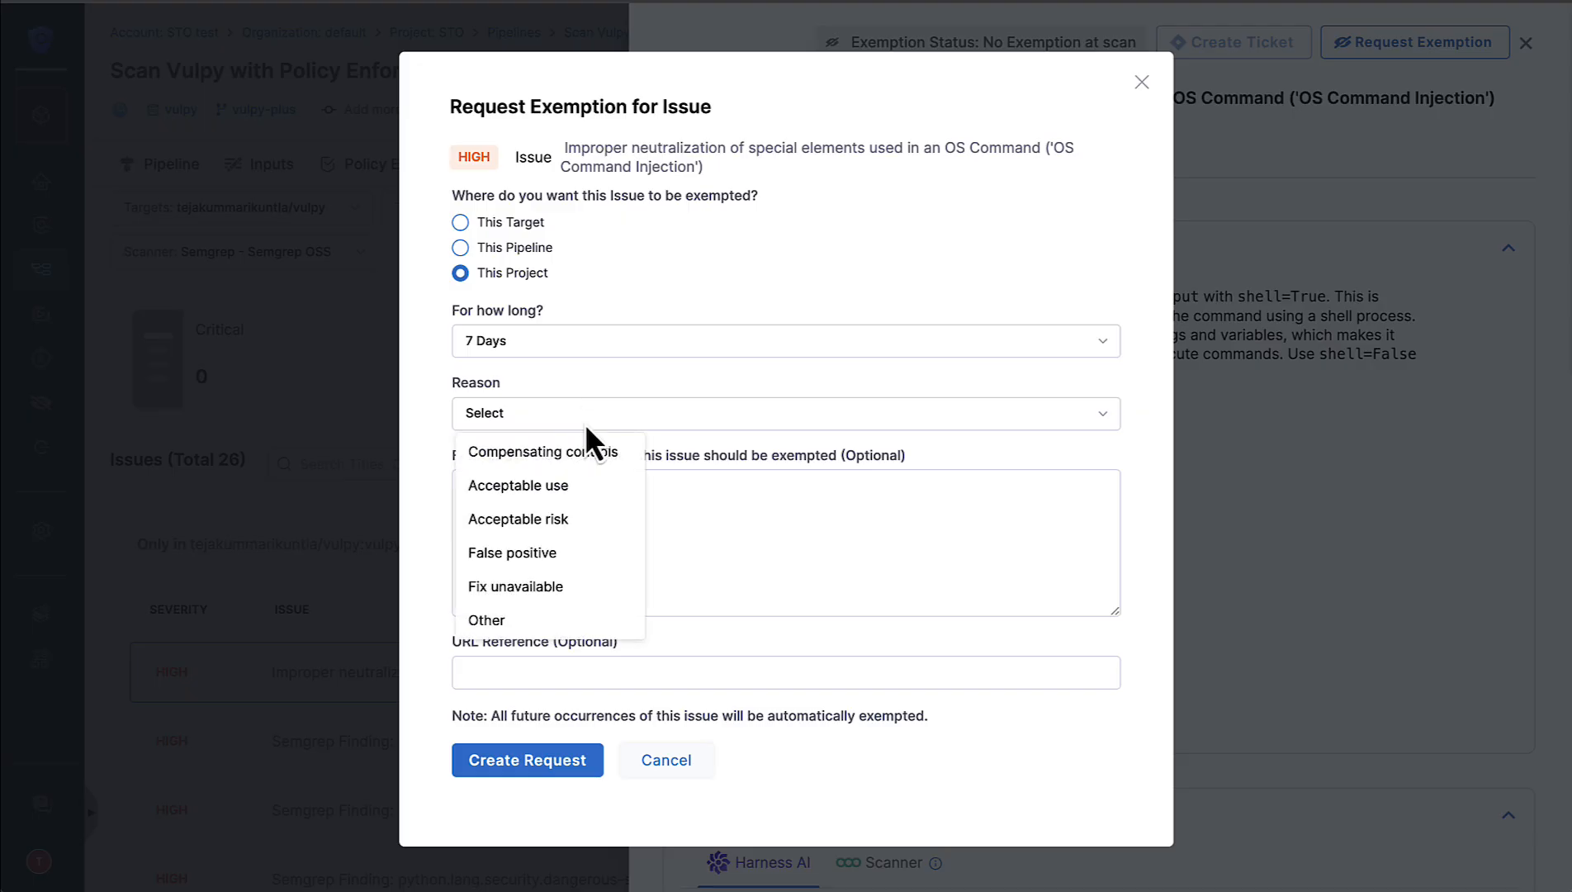
left_click(561, 489)
left_click(609, 512)
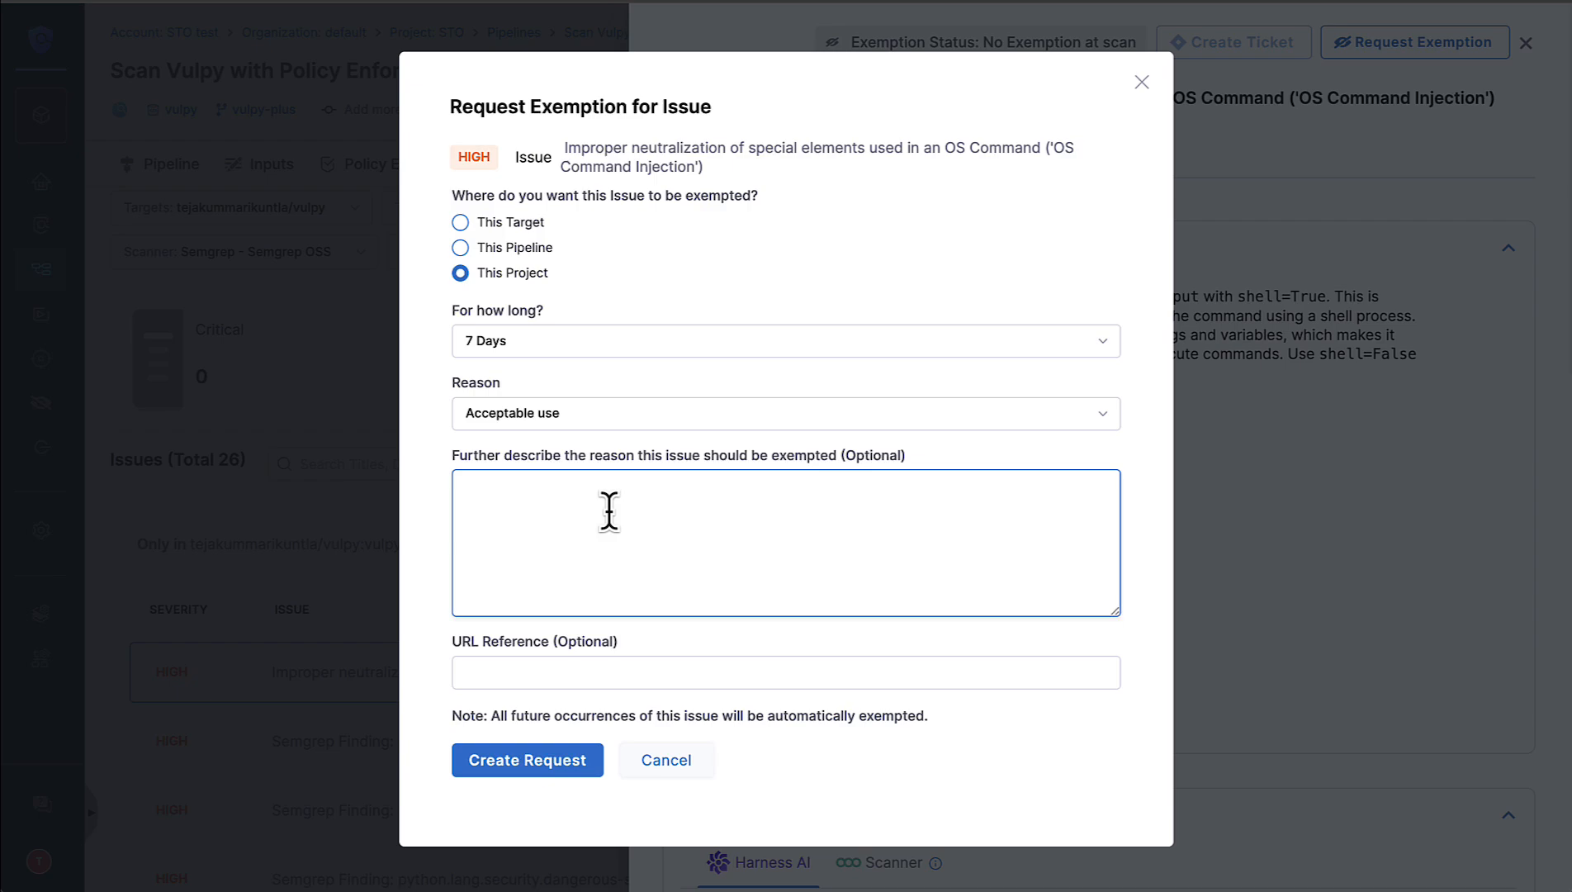
type("mproper neutralization of special elements used in an OS Command ('OS Command Injection')'")
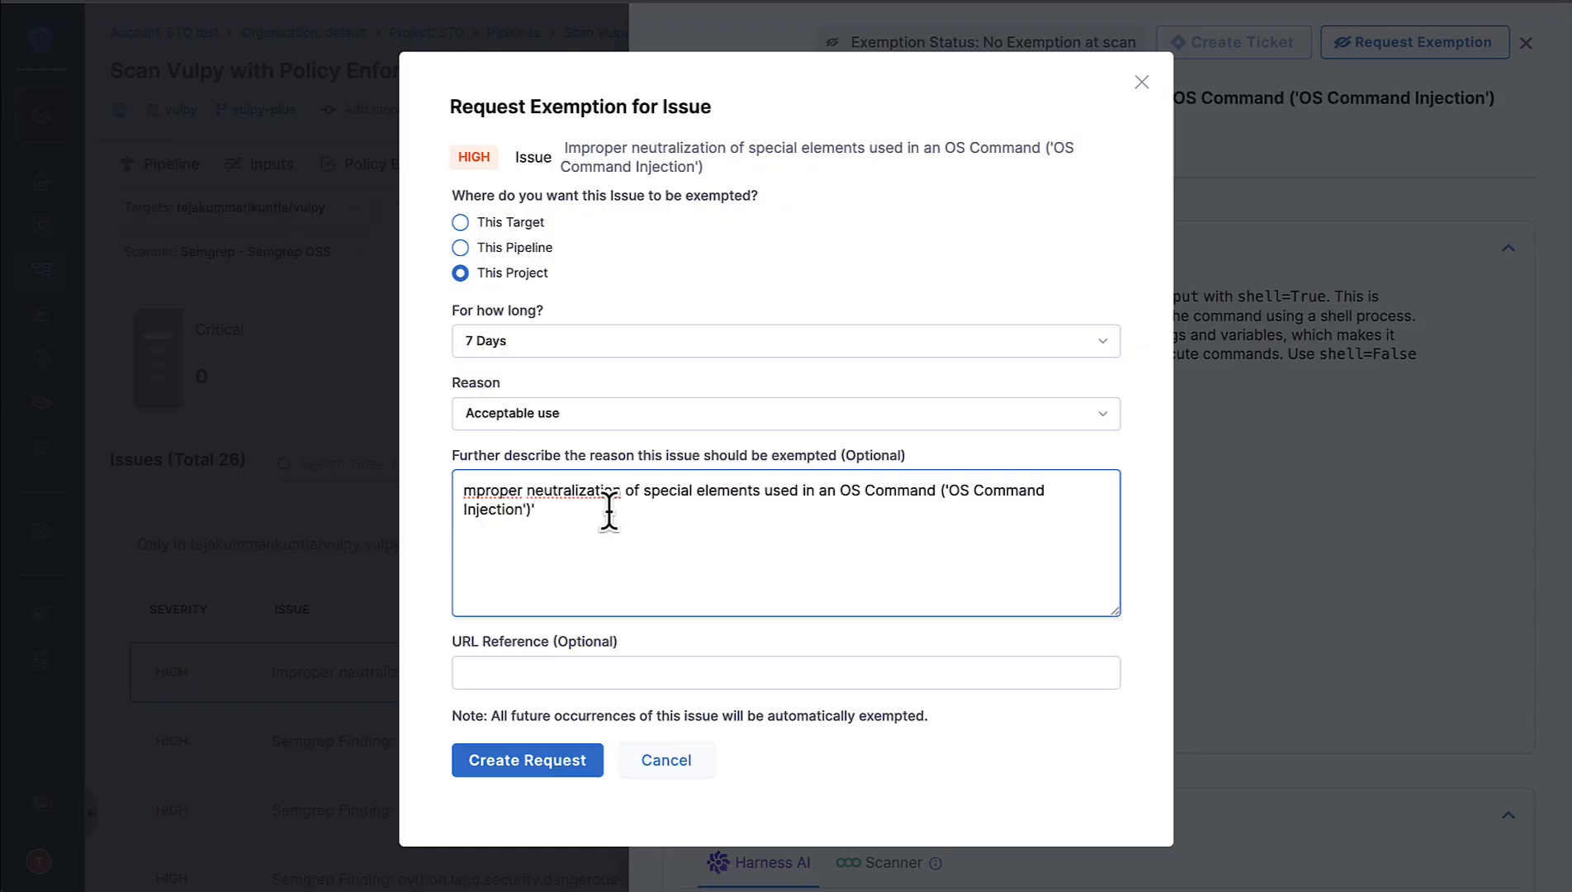
left_click(578, 673)
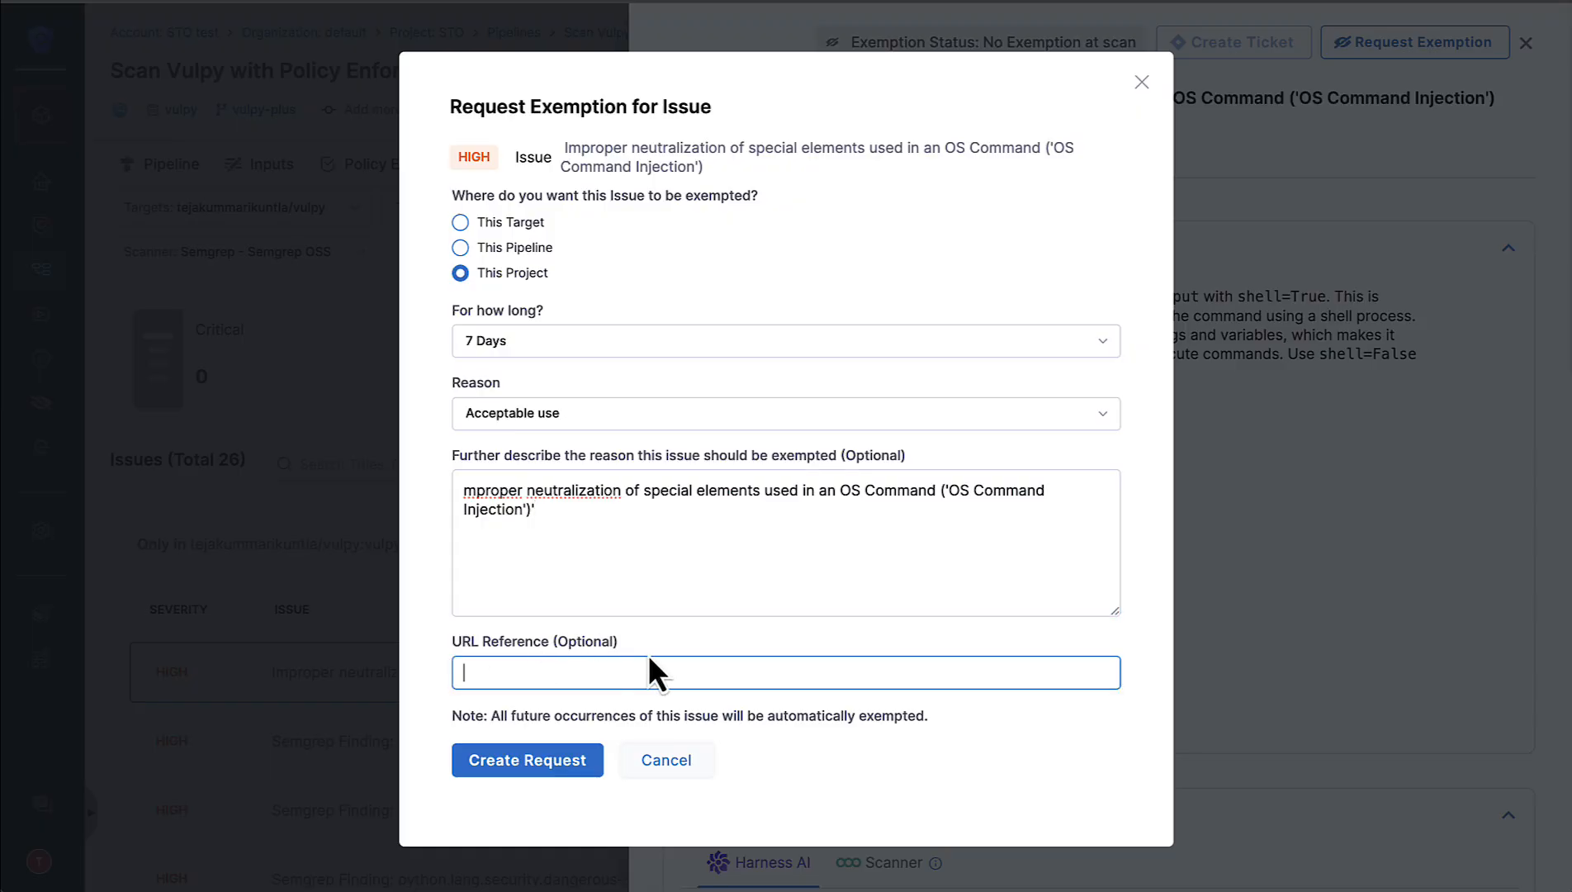
left_click(558, 764)
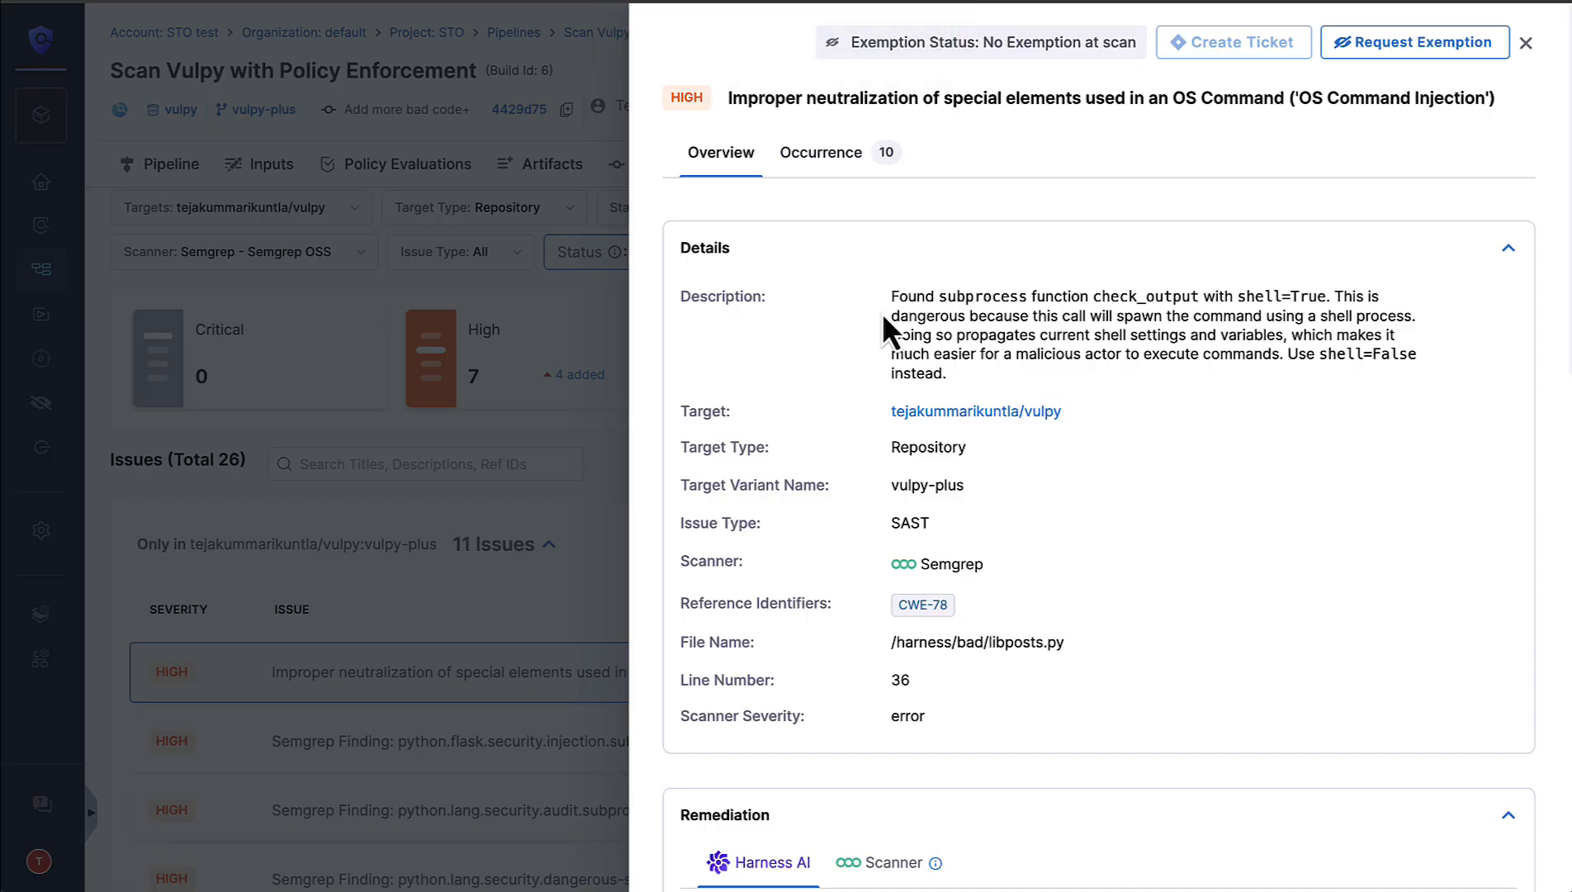
Step: Select occurrences 2, 3, 4 and 5 of the OS Command Injection issue
left_click(836, 163)
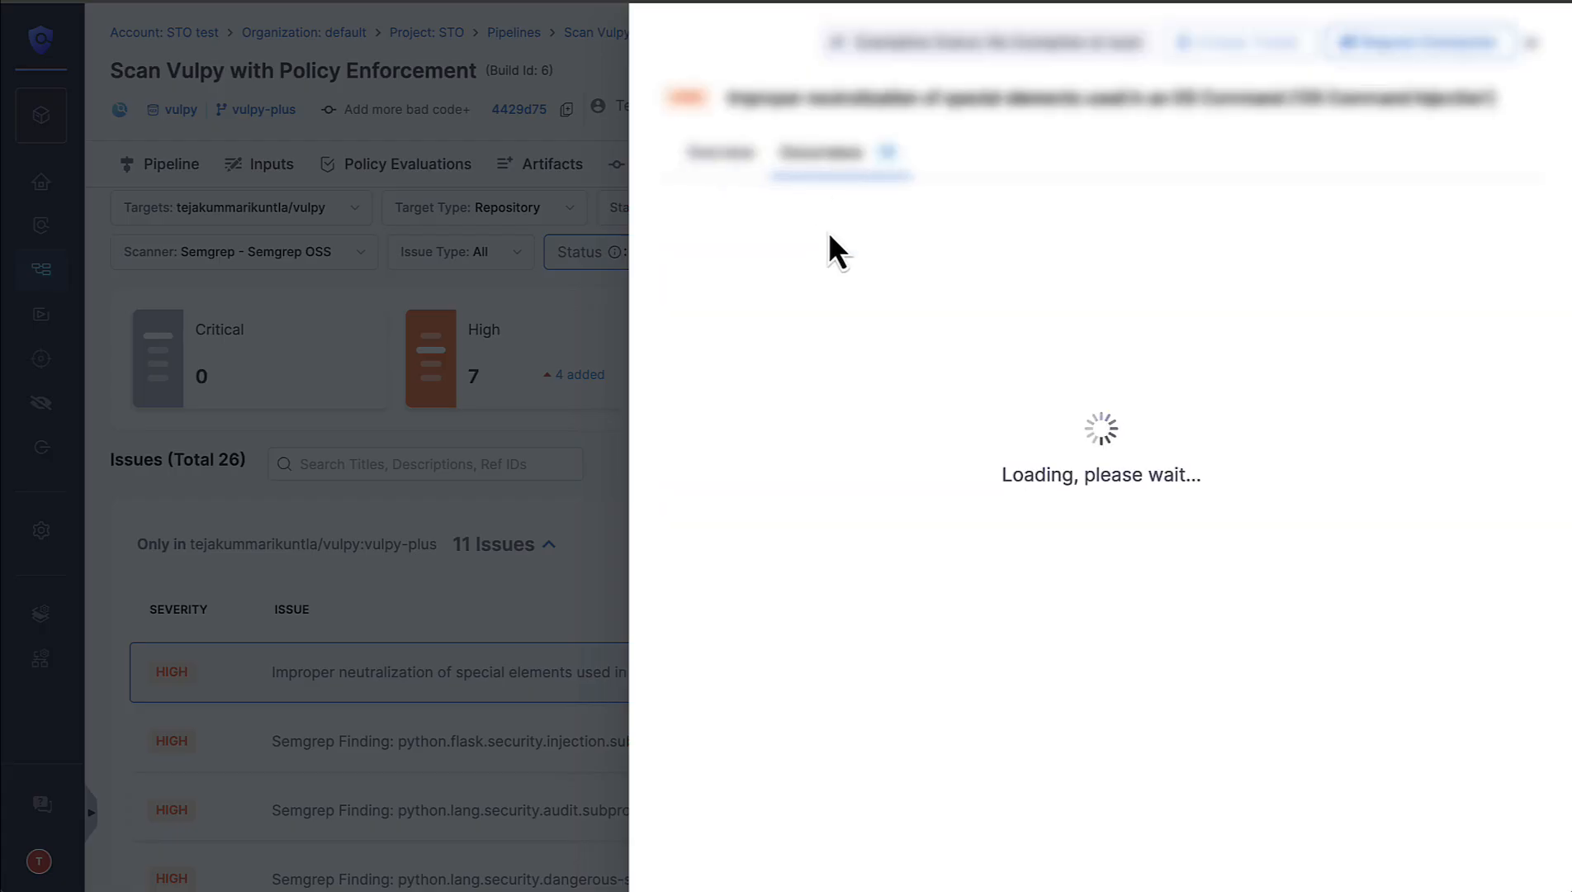
left_click(693, 408)
left_click(694, 465)
left_click(694, 521)
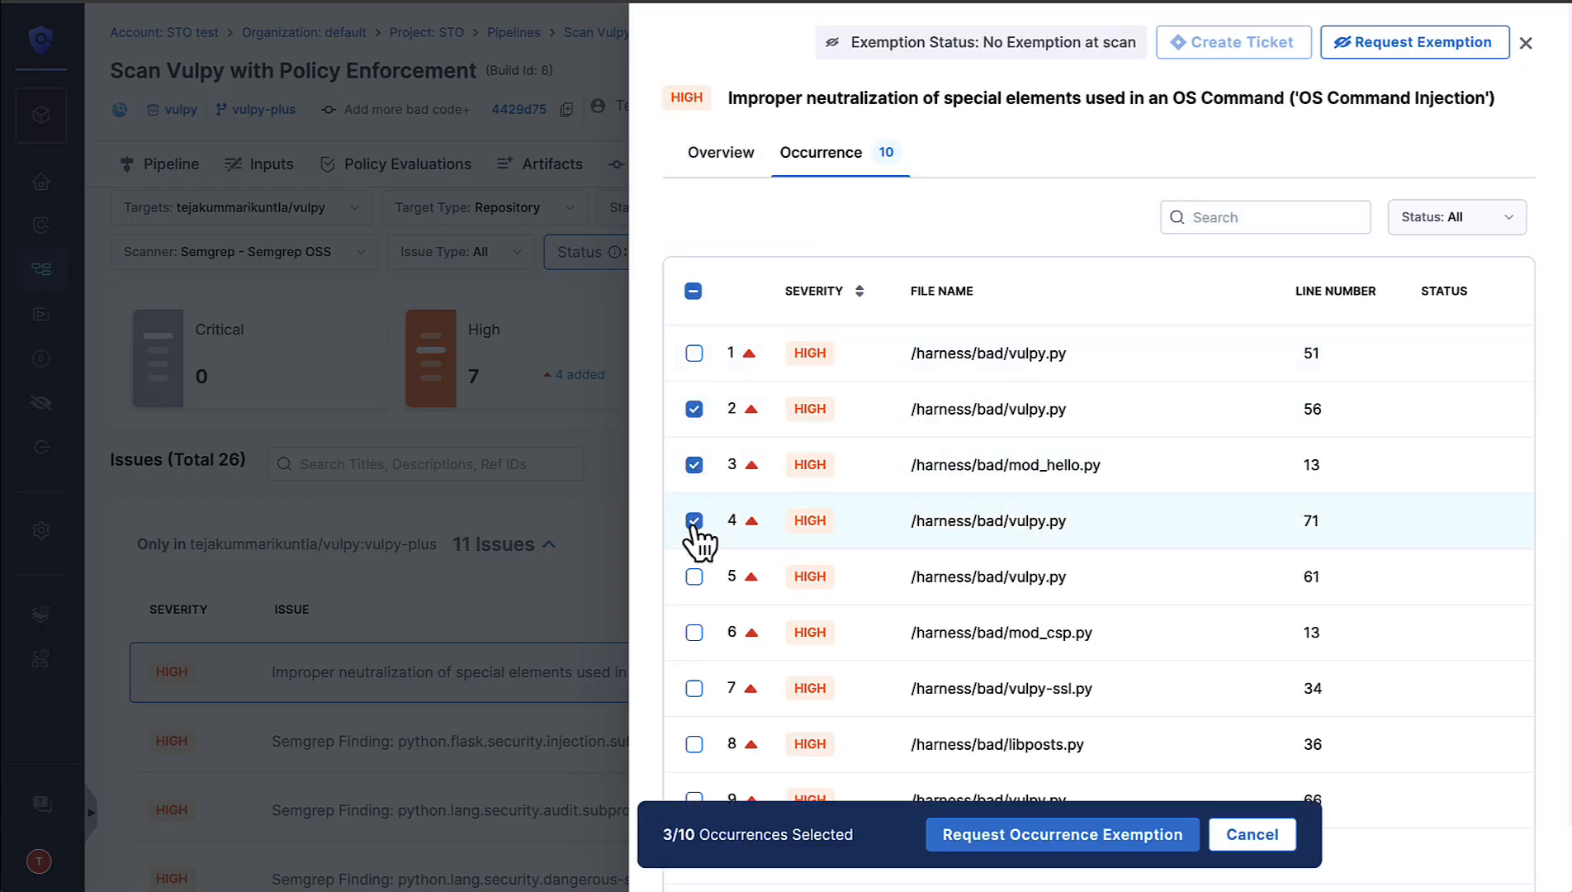
left_click(701, 595)
left_click(702, 596)
left_click(698, 593)
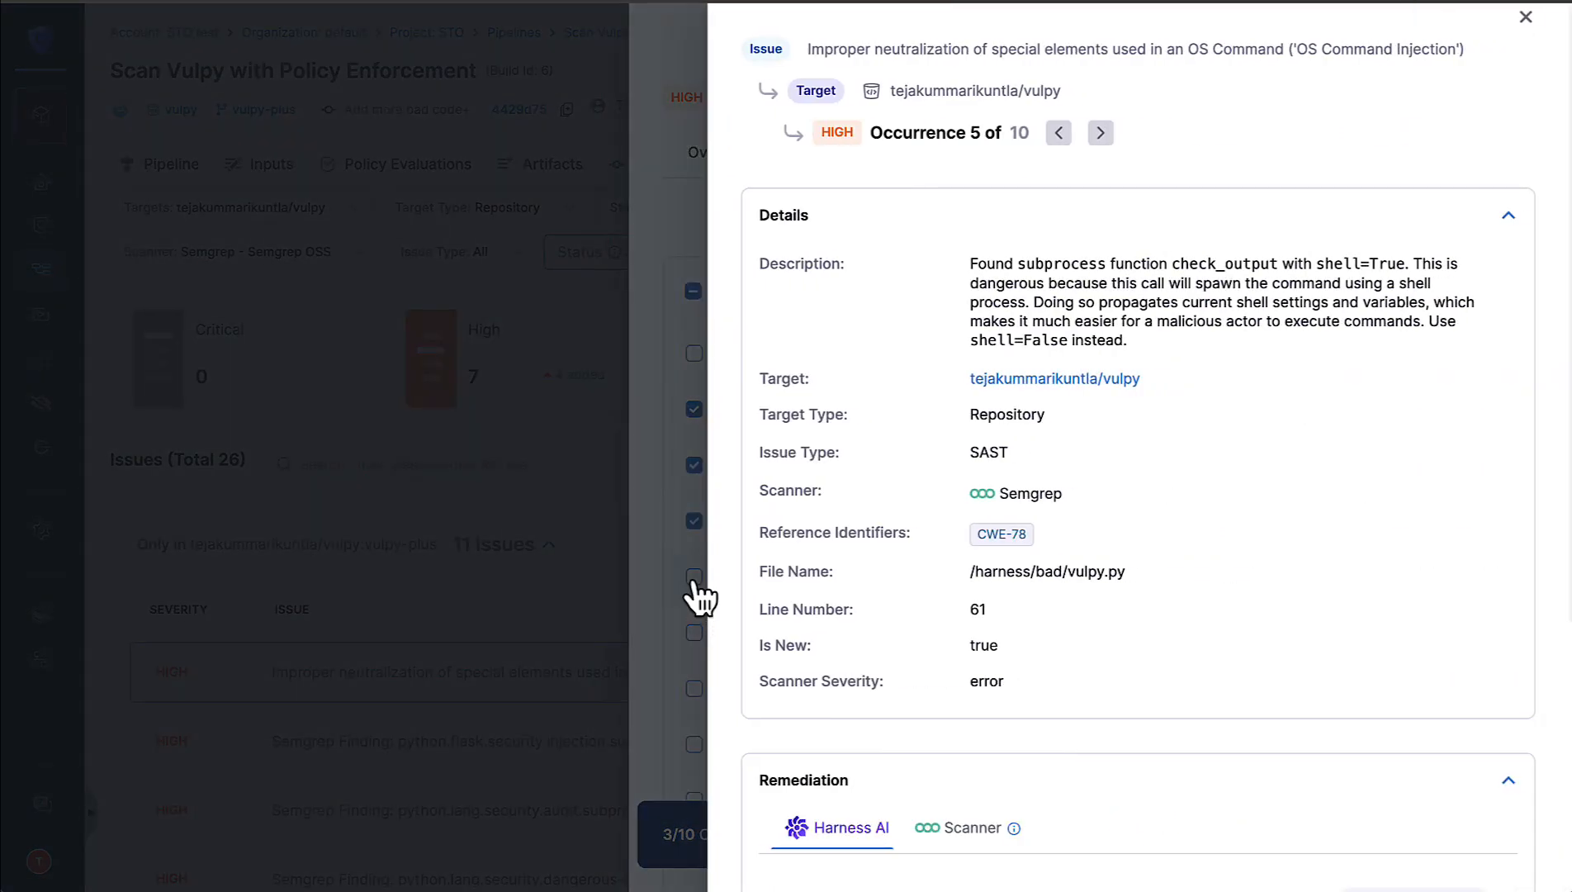
left_click(699, 595)
Step: Send an exemption request for the selected occurrences, keeping the This Target scope and the All Time duration
left_click(997, 839)
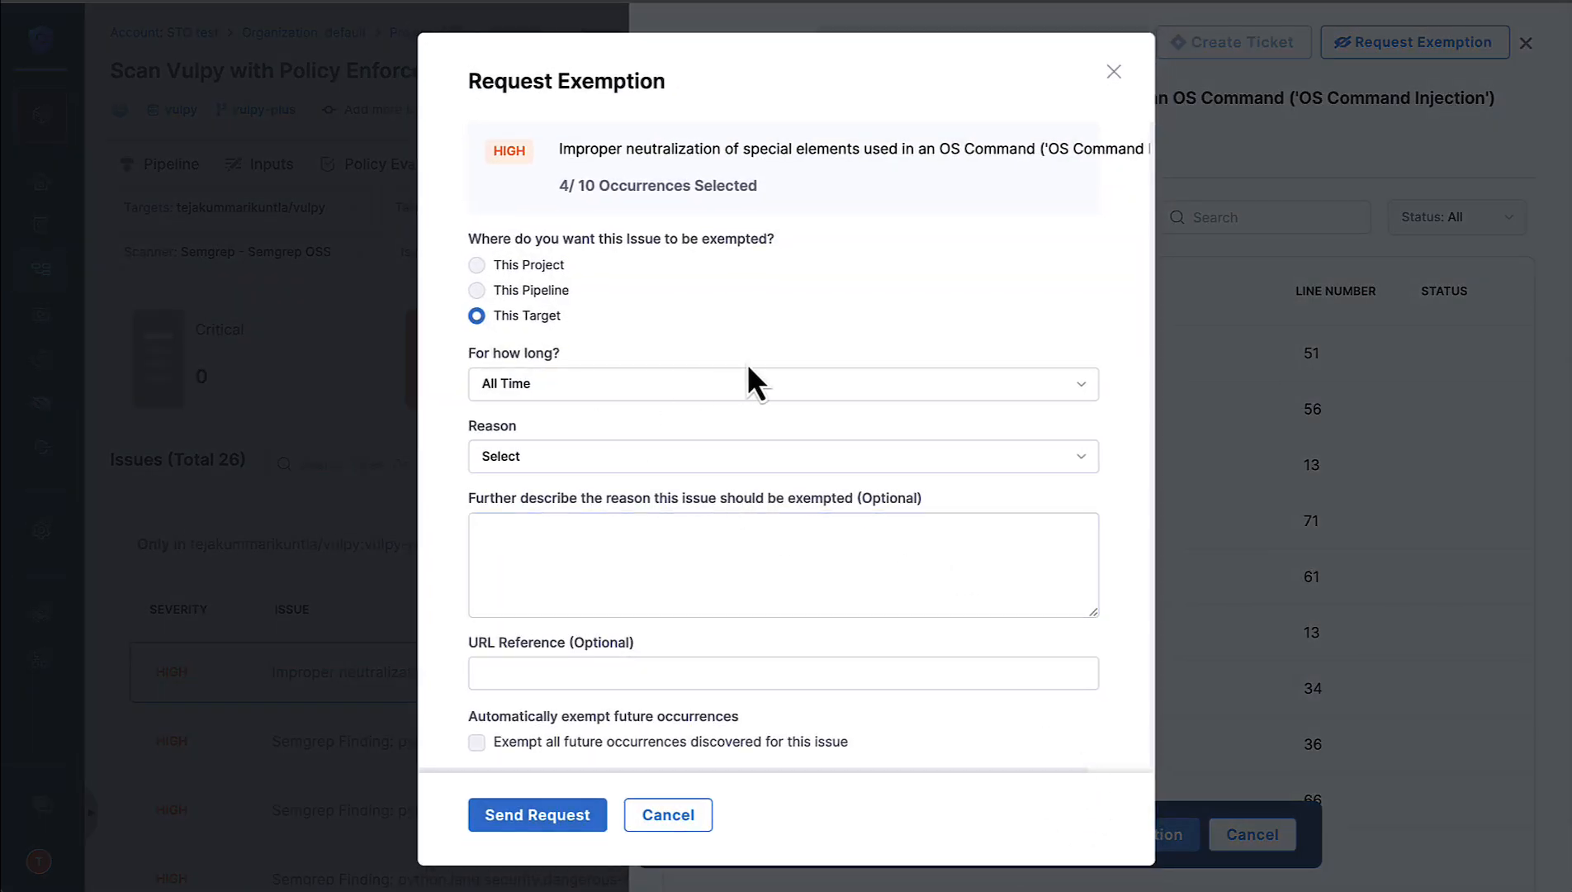
scroll(735, 368, "down", 1)
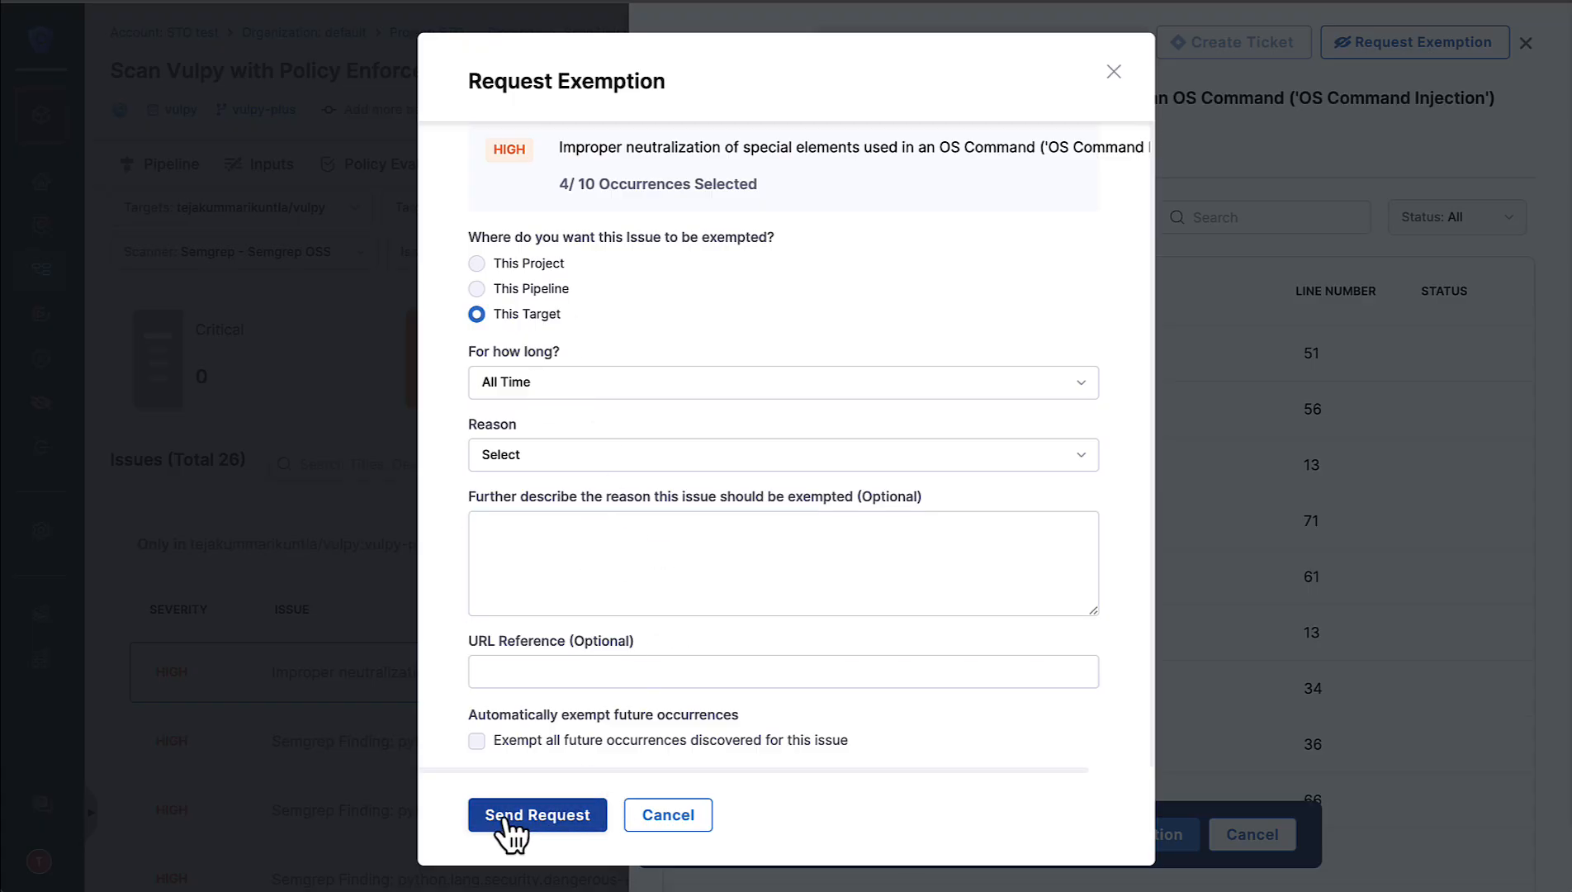
left_click(549, 824)
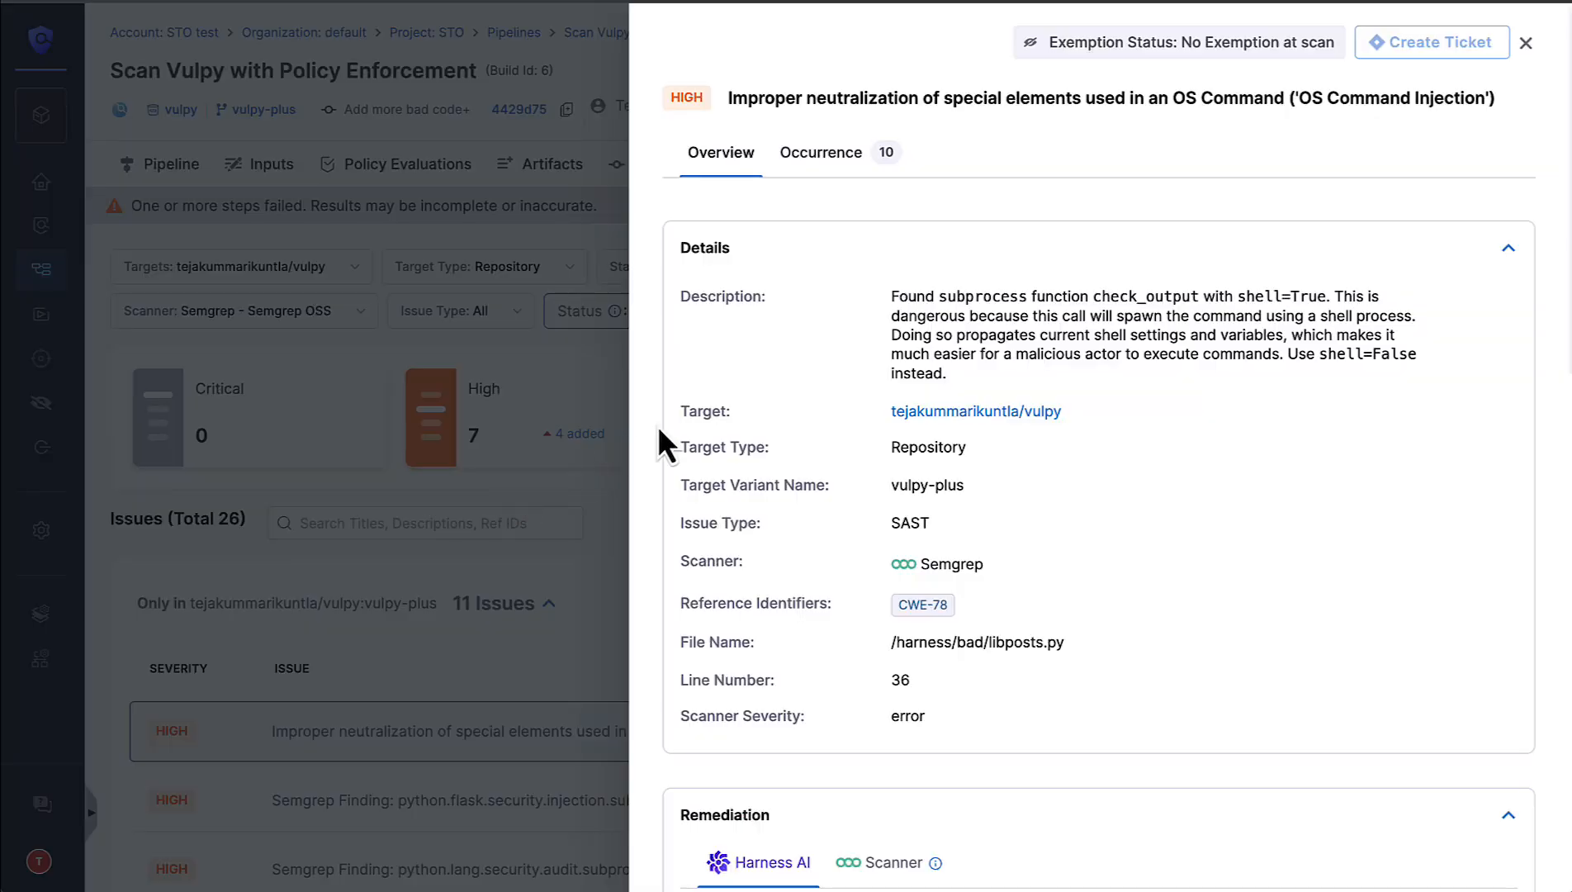
Step: Close the issue's details and open the STO project's list of pending exemptions
left_click(444, 526)
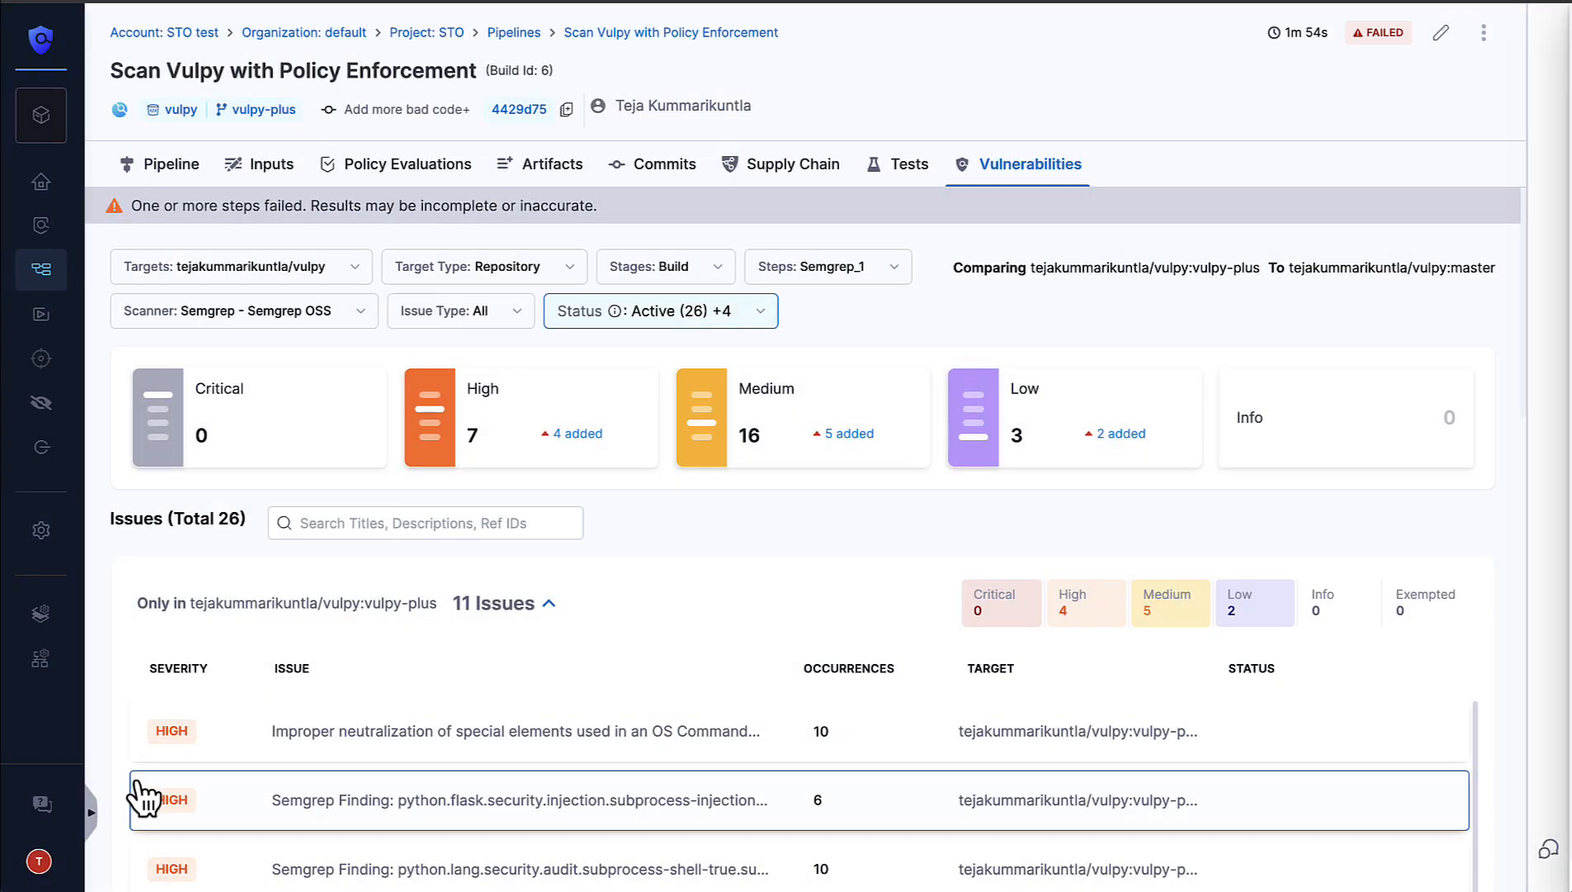
left_click(95, 821)
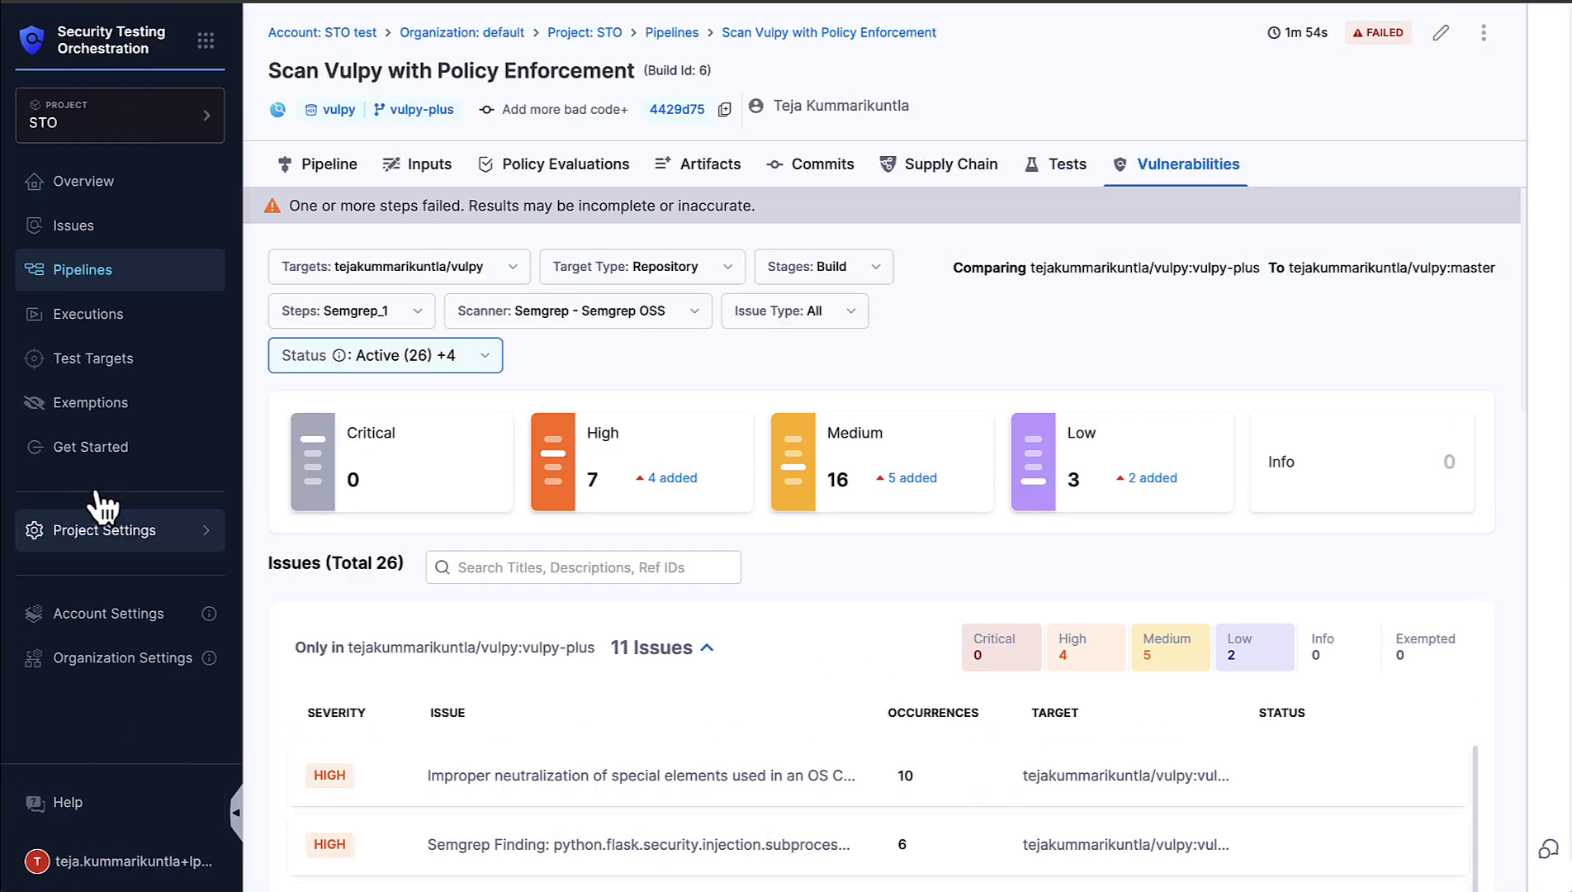
left_click(108, 402)
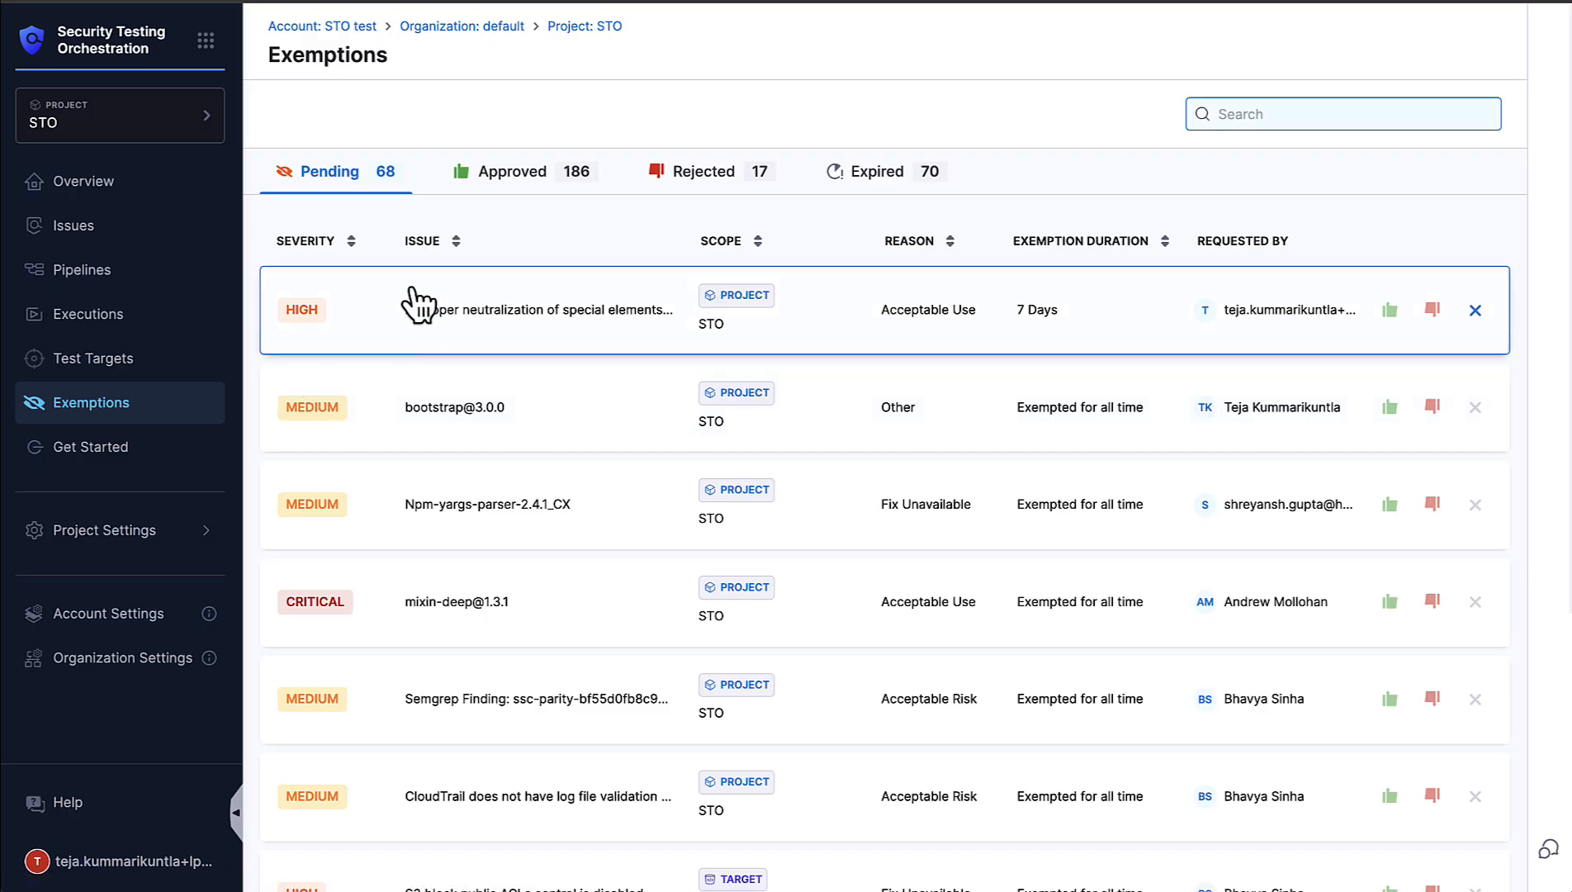